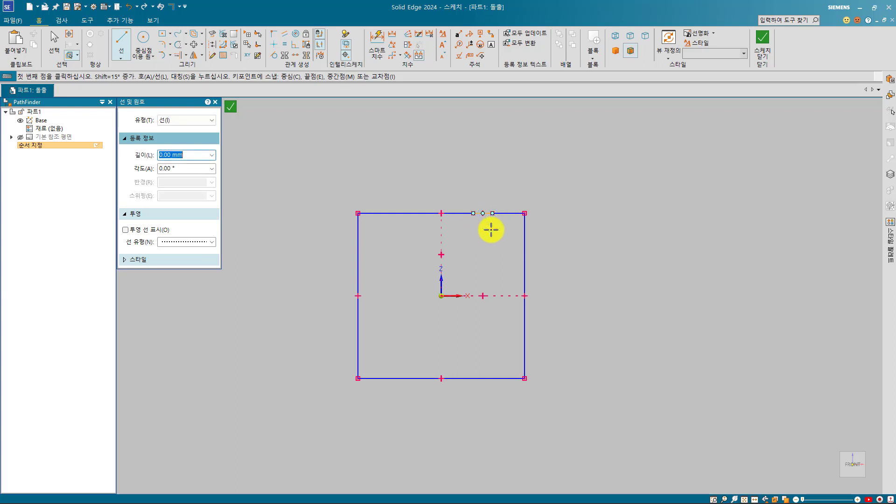
Step: Leave the Line tool and select the short segment overlapping the square's upper edge to inspect it, clearing the selection at the end
key(Escape)
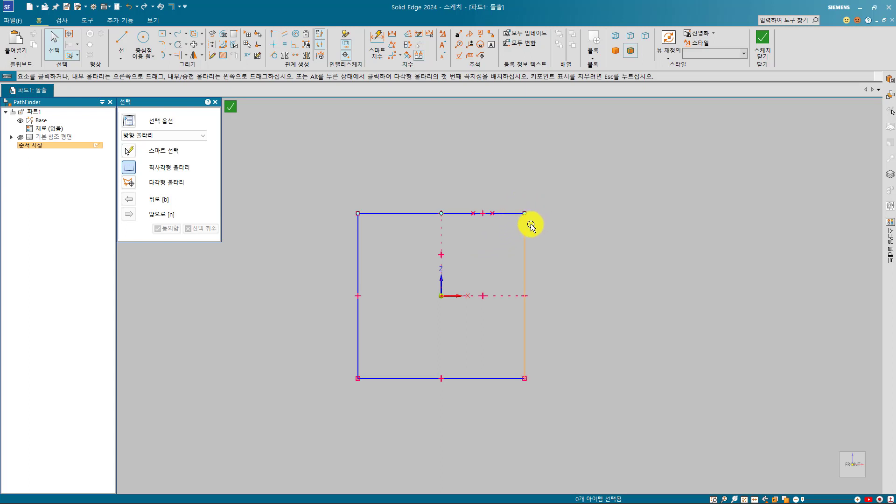
click(501, 241)
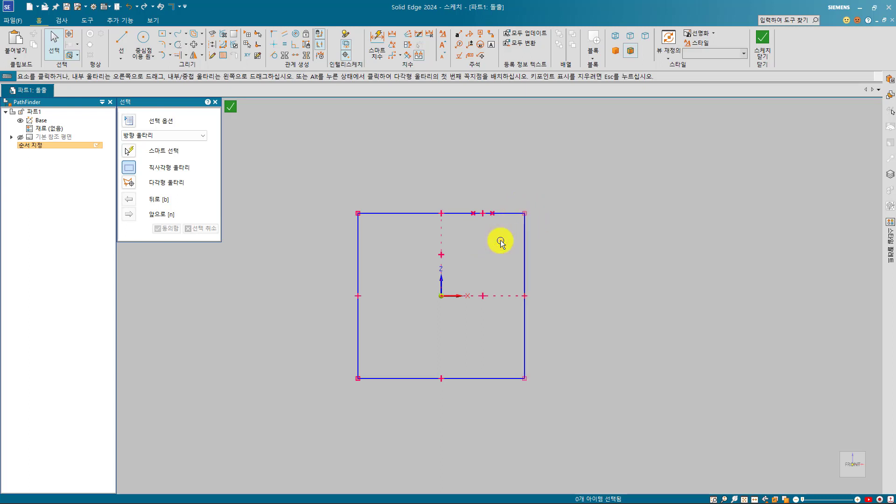
mouse_move(489, 223)
mouse_down()
mouse_move(469, 212)
mouse_move(478, 202)
mouse_move(488, 229)
mouse_up()
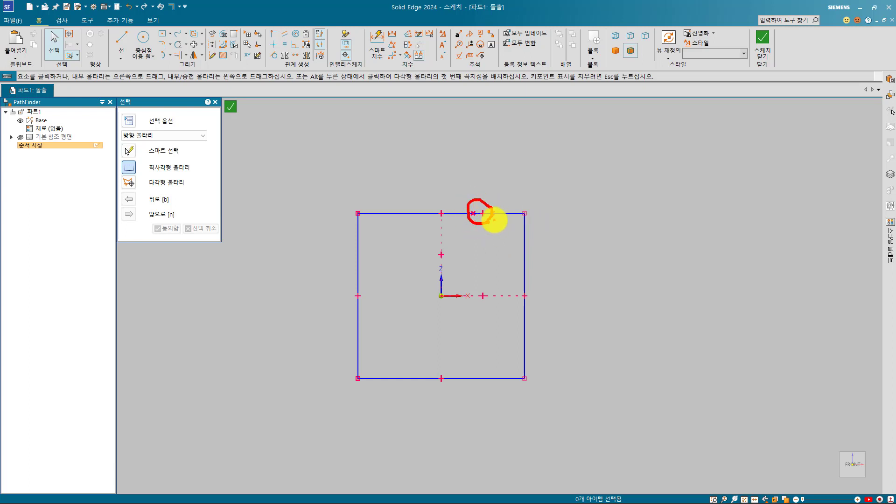
drag(465, 201, 504, 234)
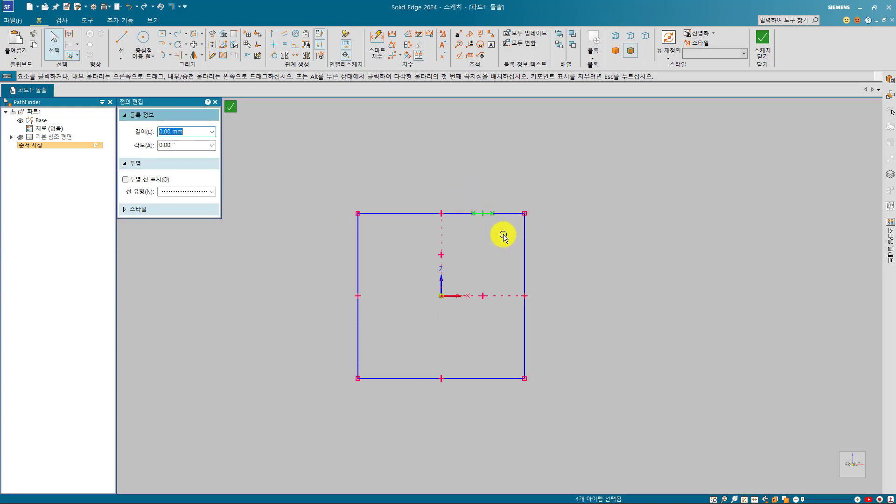
key(Delete)
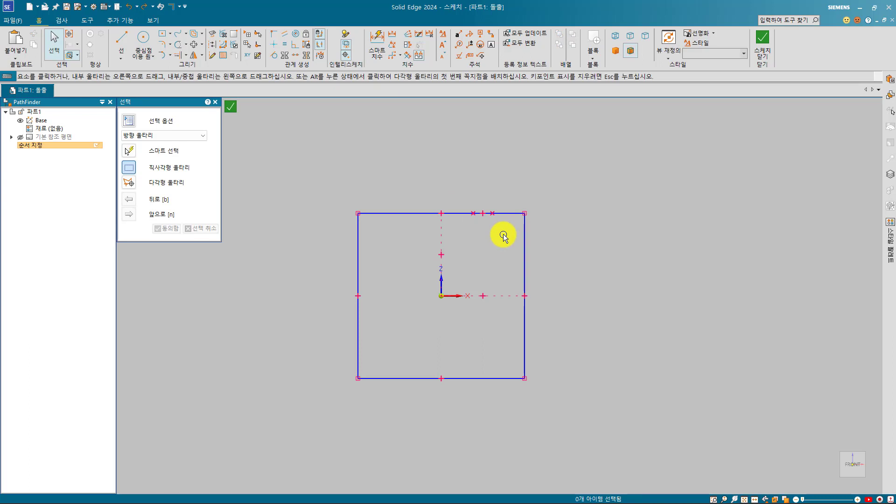
Step: Try to close the sketch and zoom to the element behind the unclosed-profile error
click(763, 49)
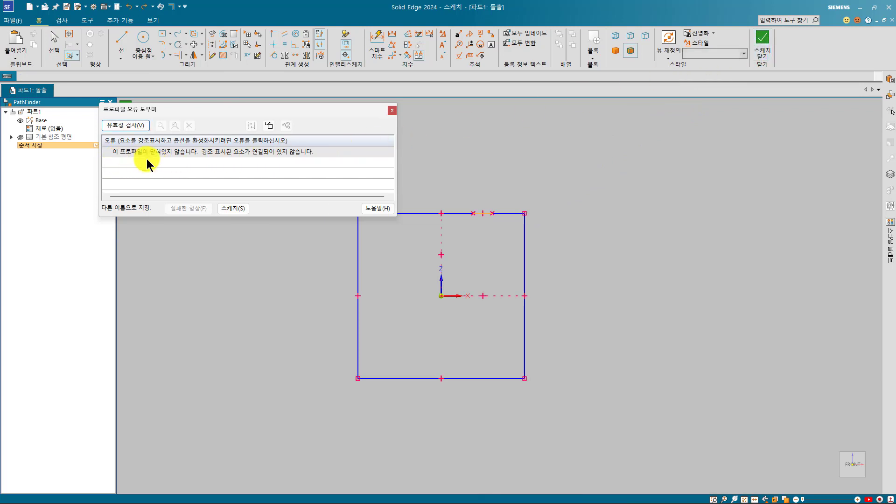
click(189, 153)
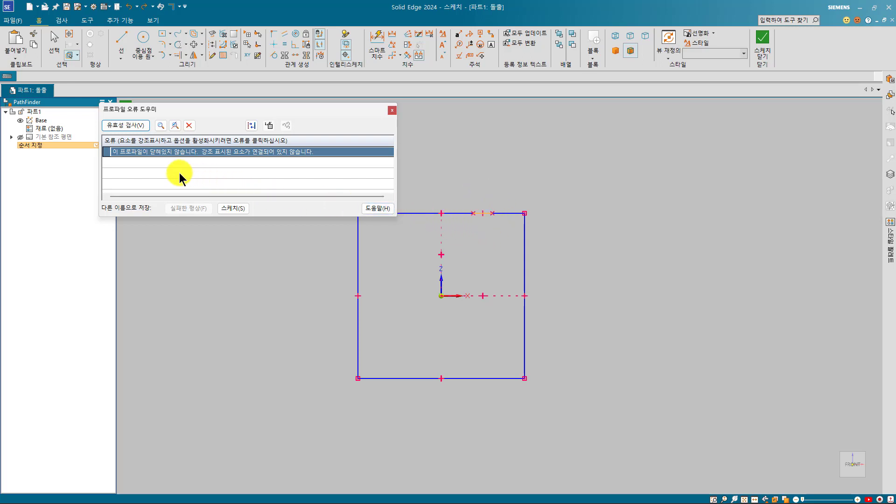
click(161, 125)
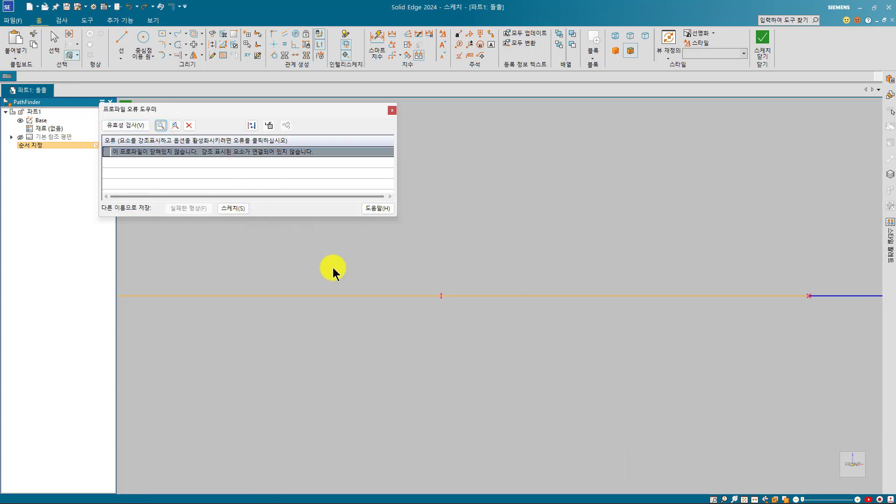
scroll(333, 267, down, 4)
scroll(318, 275, down, 5)
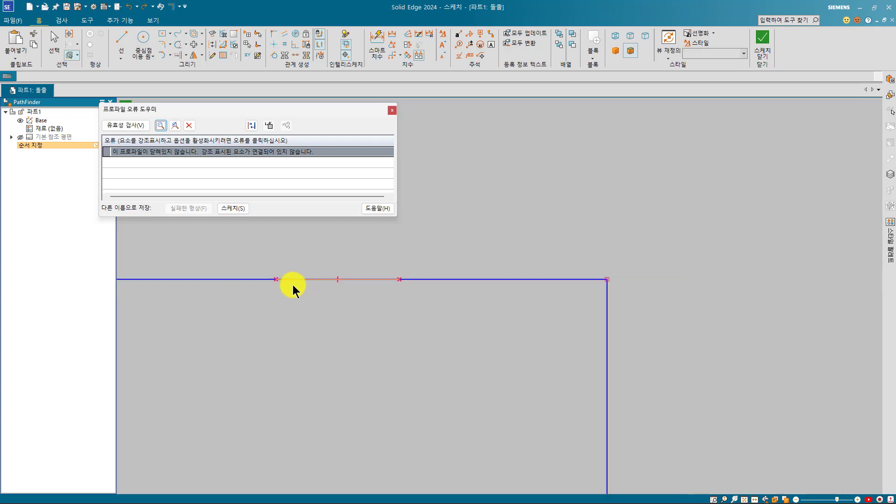
scroll(201, 280, up, 1)
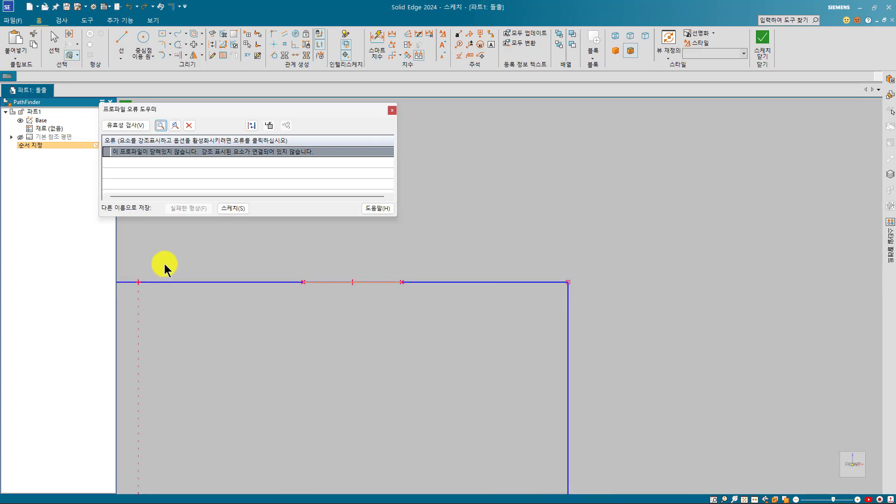
Step: Delete the short overlapping segment on the upper edge through the profile error assistant and dismiss the assistant
click(190, 125)
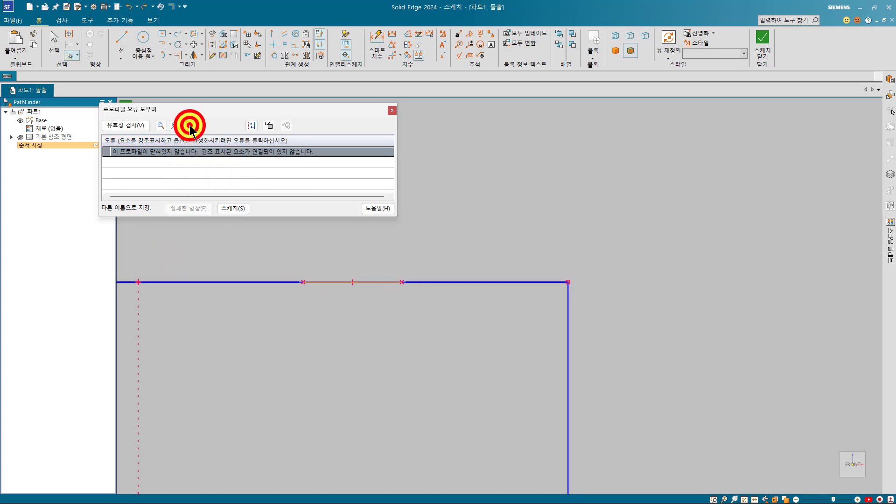
middle_click(523, 238)
middle_click(523, 238)
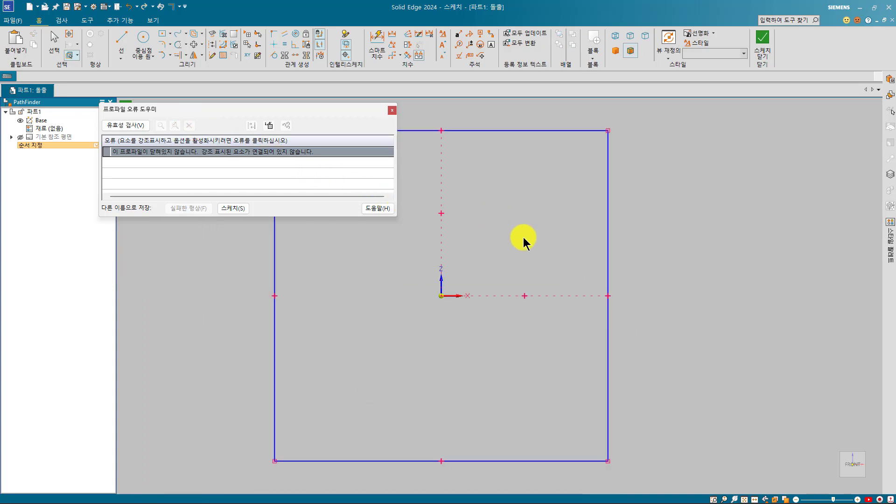
click(390, 111)
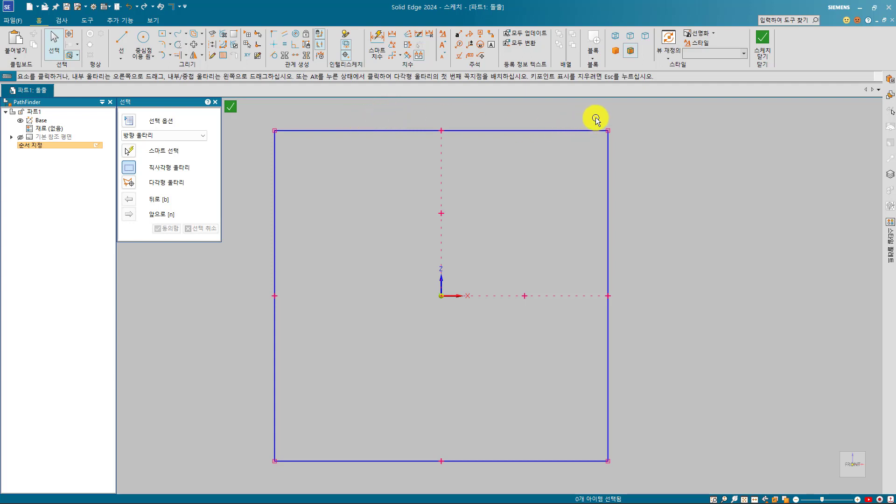
Step: Remove the connect relationship at the square's upper-right corner and slightly shorten the right edge so the corner is open
drag(596, 117, 620, 136)
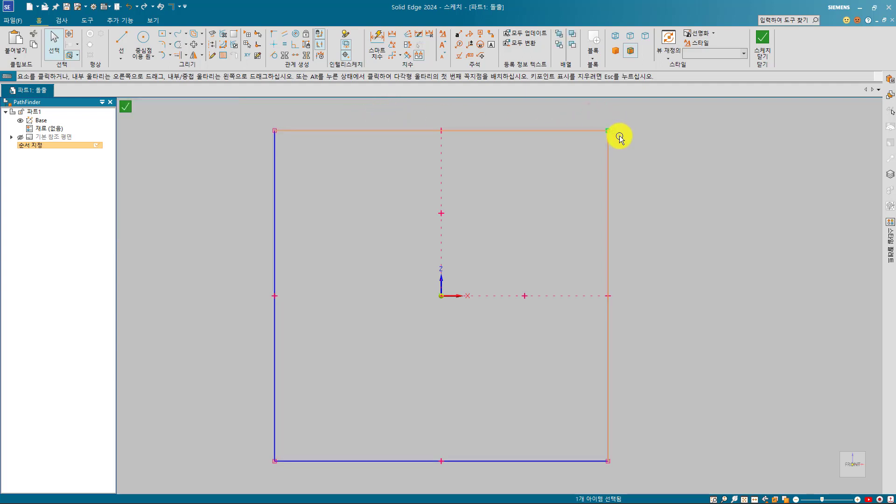
click(616, 150)
click(608, 154)
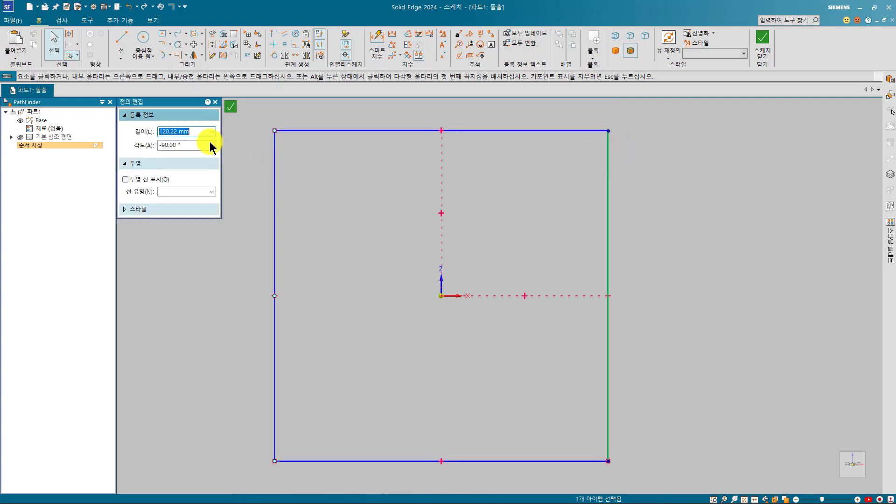
click(194, 133)
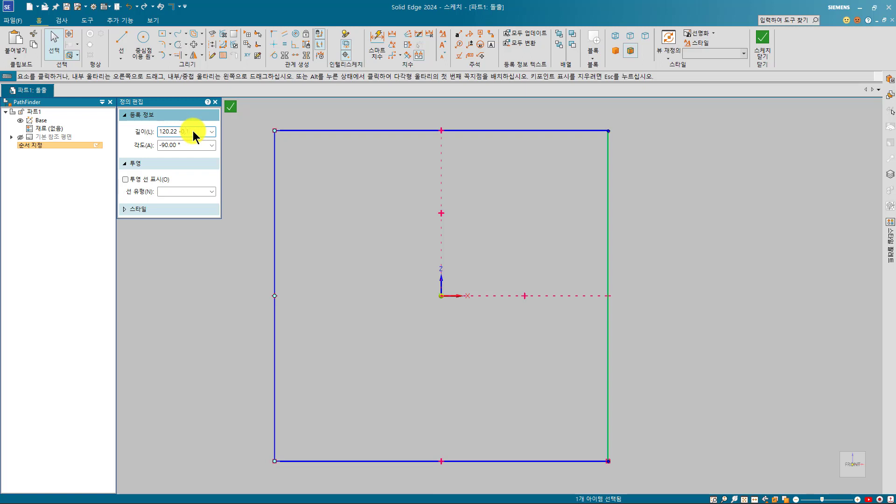
key(Tab)
click(536, 247)
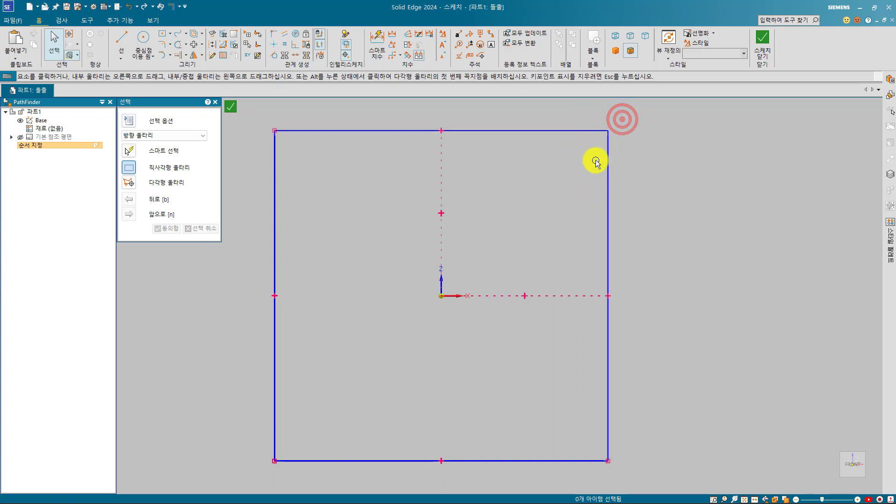
Step: Try to close the sketch, highlight the elements behind the unconnected-profile error, and dismiss the error assistant
click(757, 50)
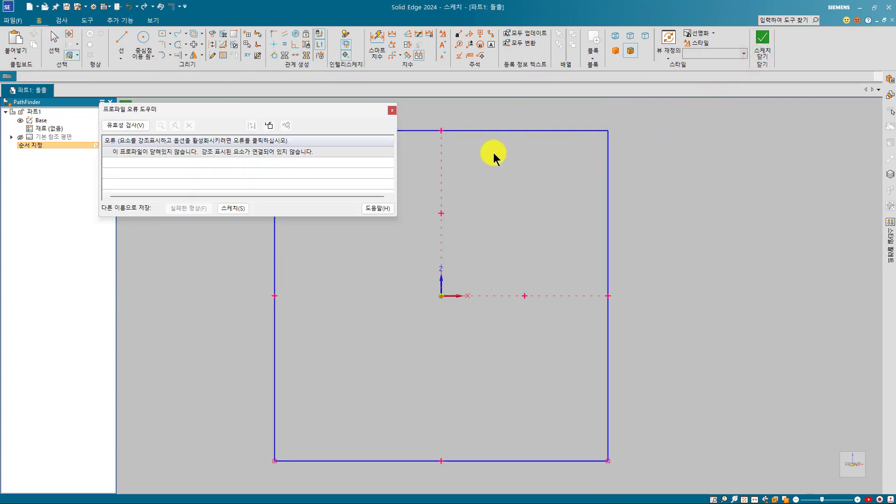
click(197, 140)
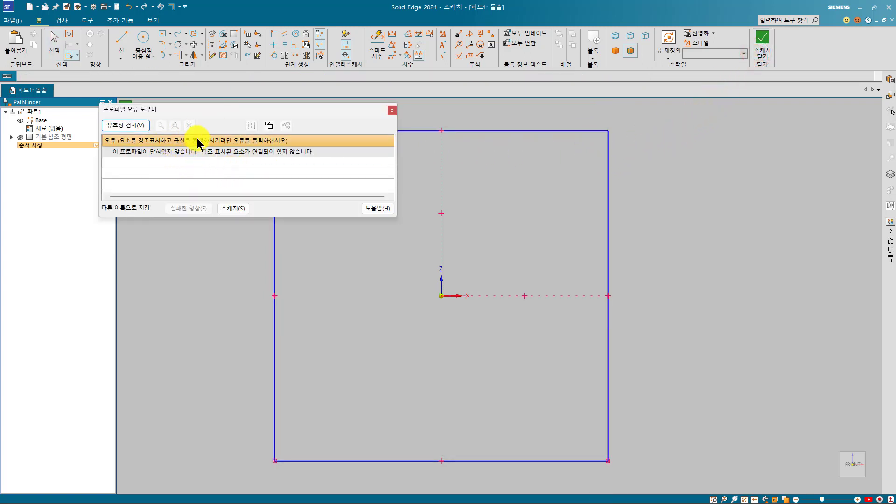
click(213, 152)
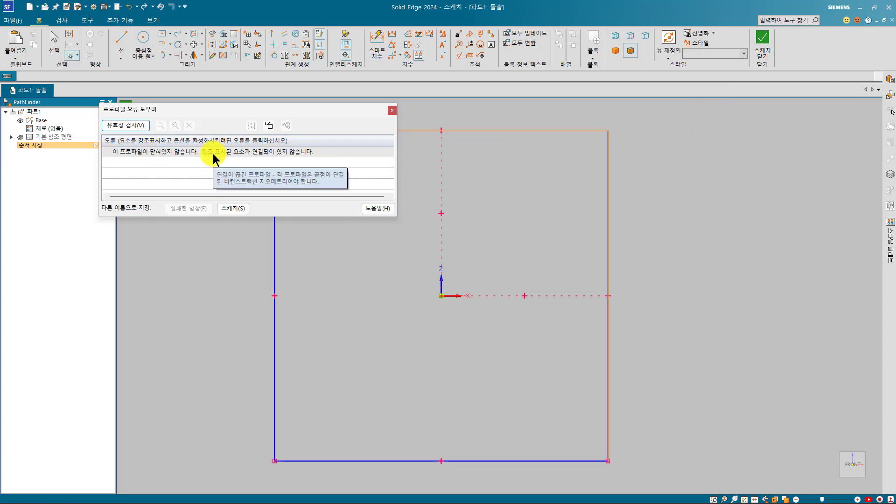
click(392, 110)
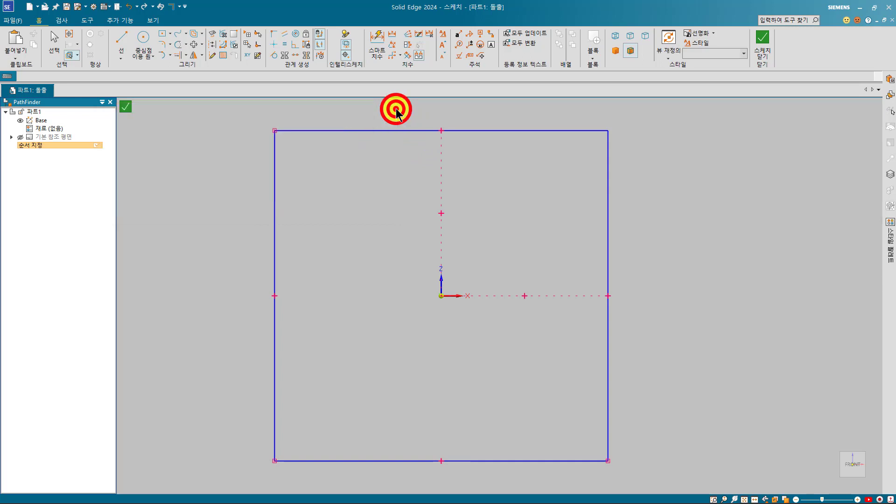
click(573, 113)
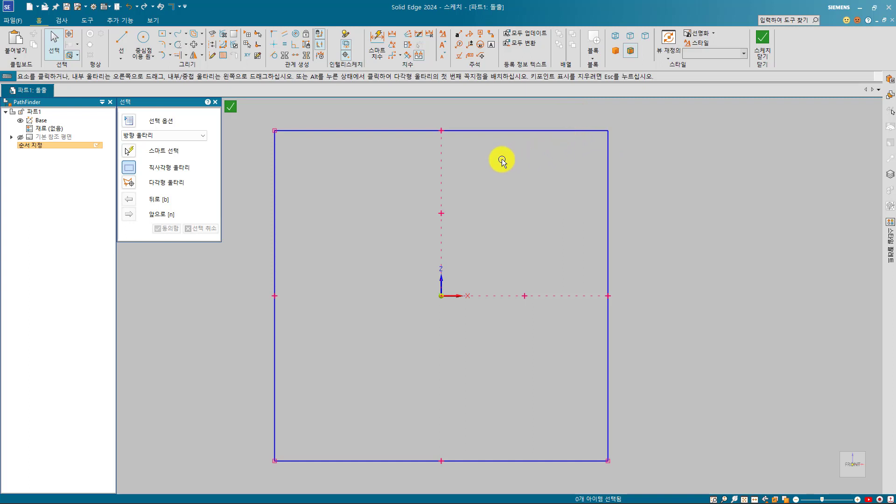
Step: Connect the end points of the upper and right edges at the square's open corner with a Connect relationship
click(271, 37)
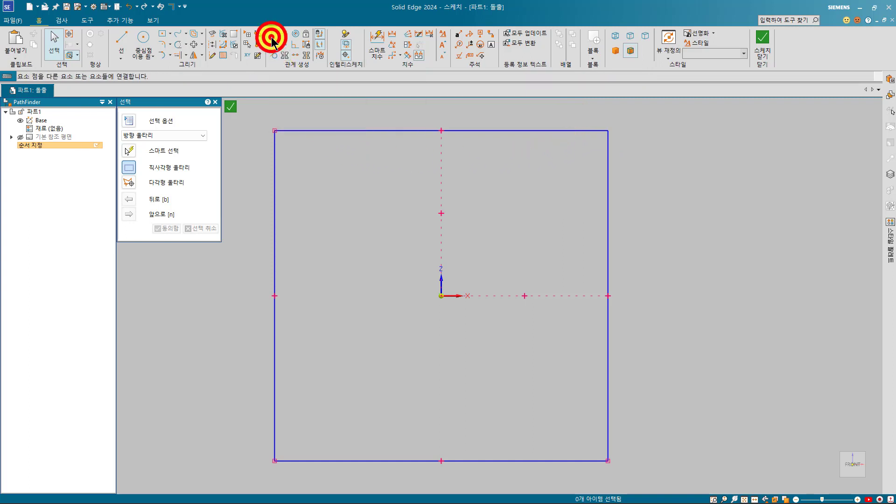
click(608, 131)
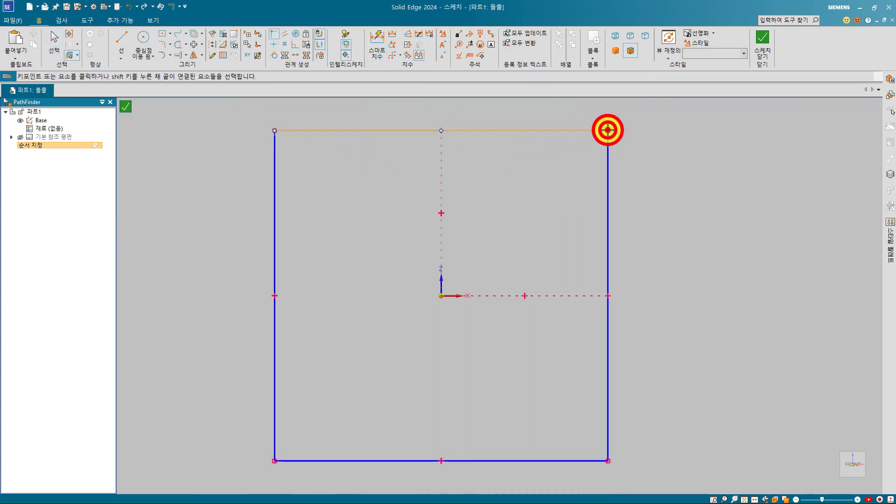
click(607, 130)
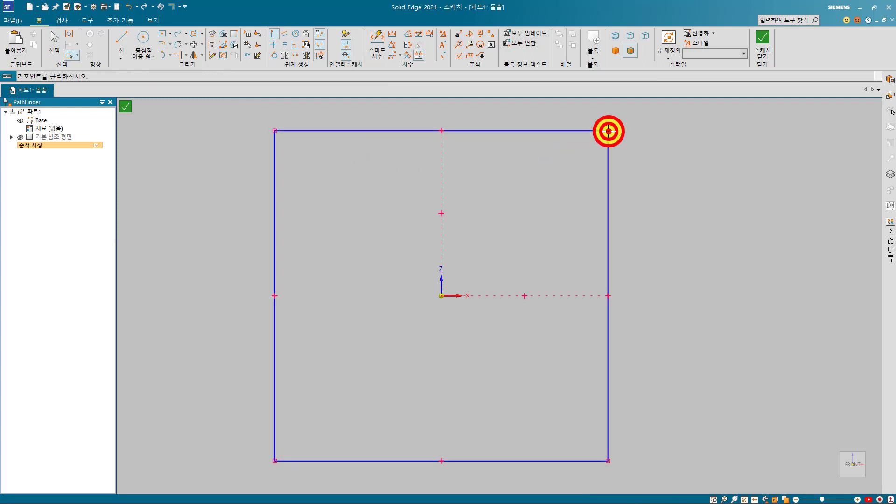
click(661, 154)
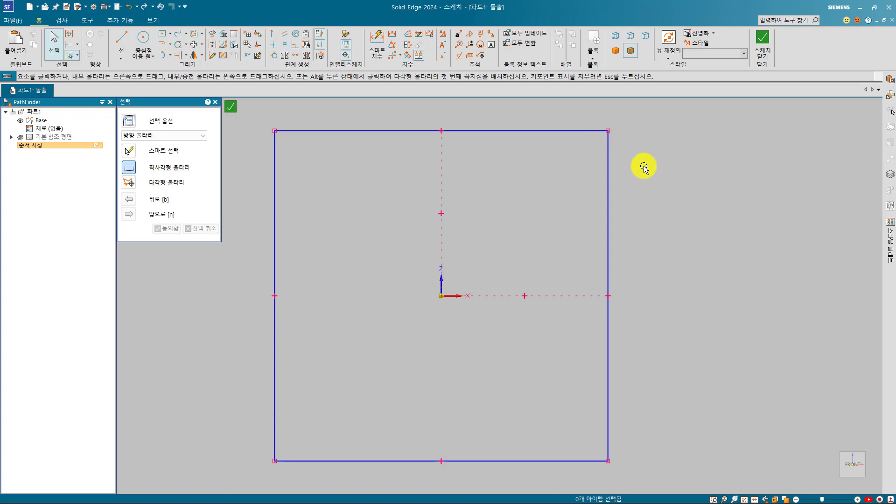
Step: Join the upper and right edges at the open corner with Trim Corner and close the sketch
click(186, 46)
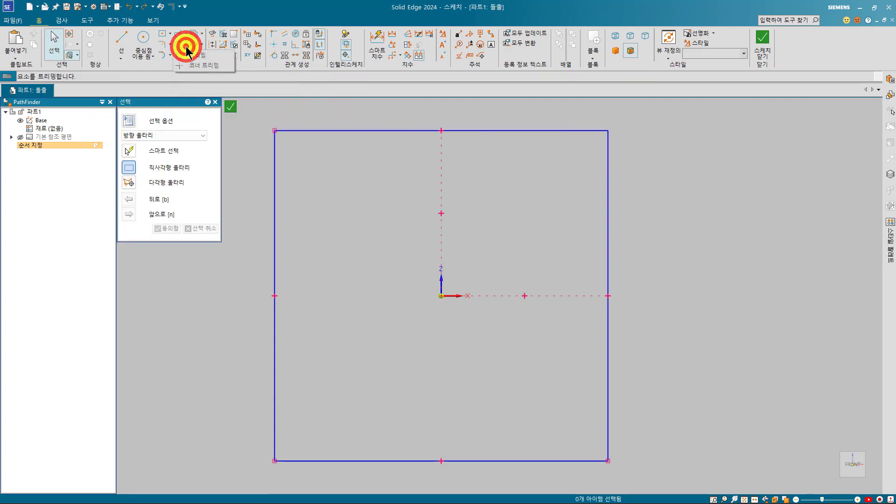
click(203, 68)
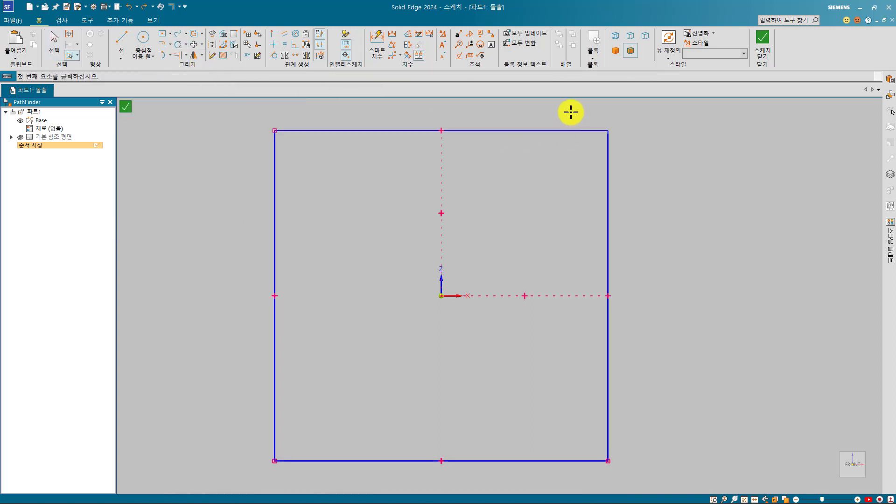
mouse_move(571, 112)
mouse_down()
mouse_move(590, 167)
mouse_move(655, 212)
mouse_up()
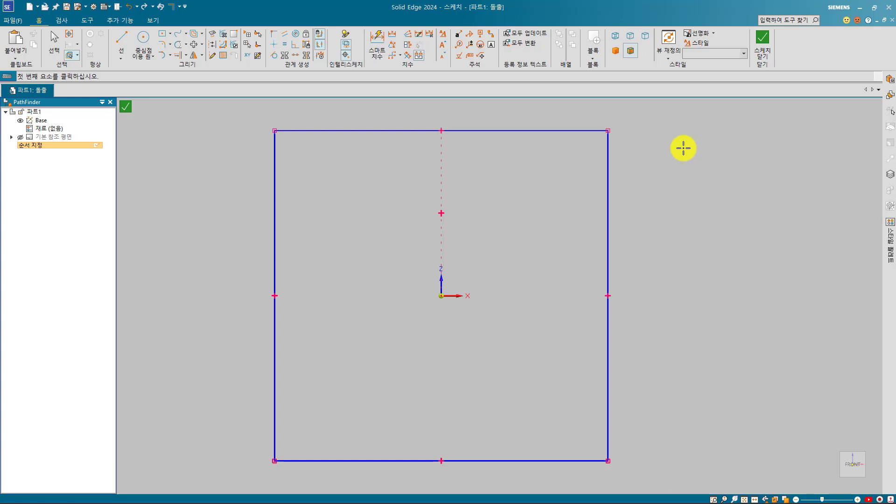
click(757, 60)
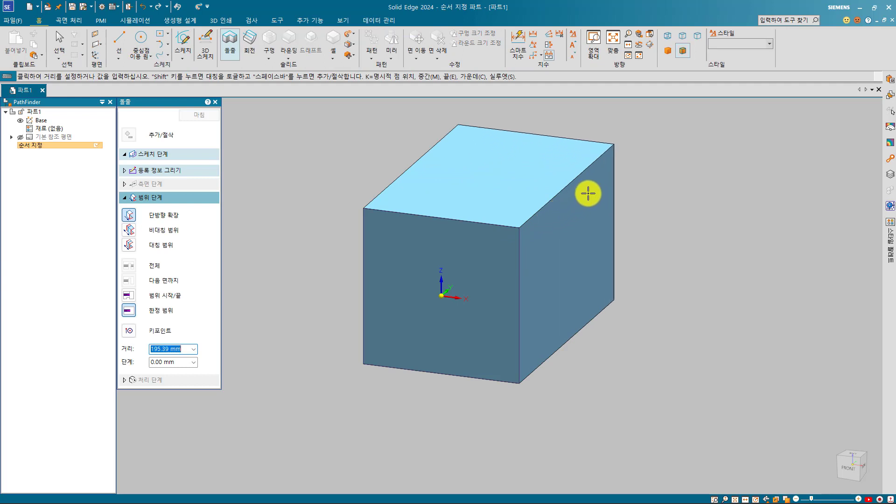
Step: Preview a 100 mm extrusion of the square profile and cancel the feature
text(100)
key(Return)
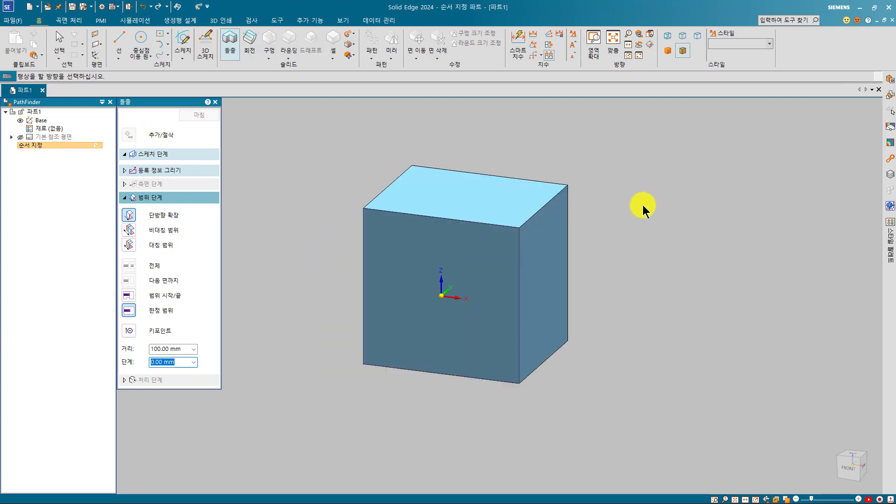
key(Escape)
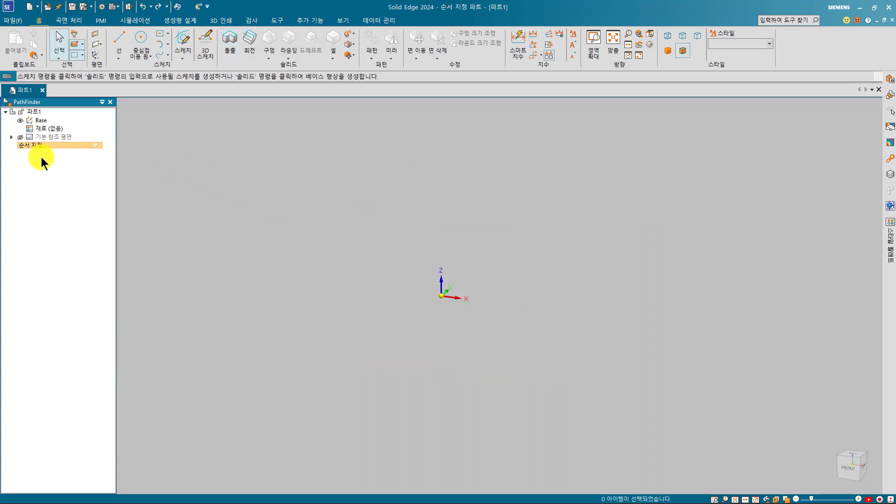
click(389, 206)
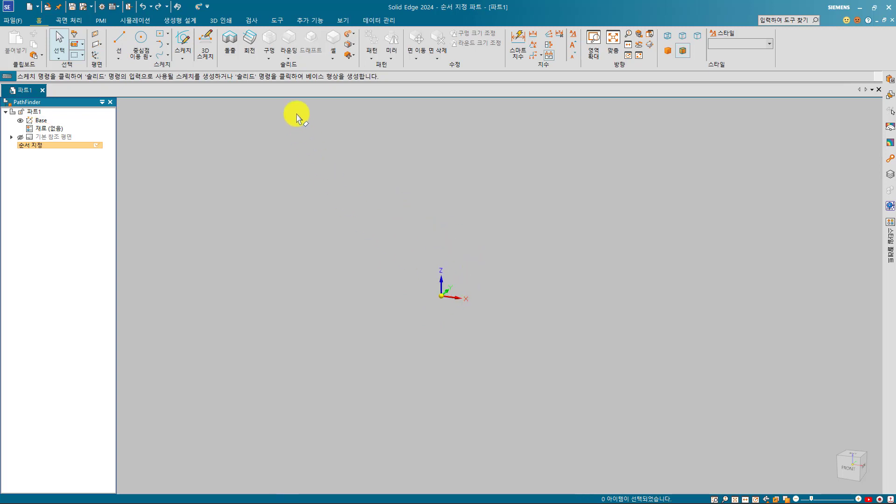
Step: Start an extrusion on the front plane and sketch a rectangle centred on the origin as its closed profile
click(233, 37)
click(449, 284)
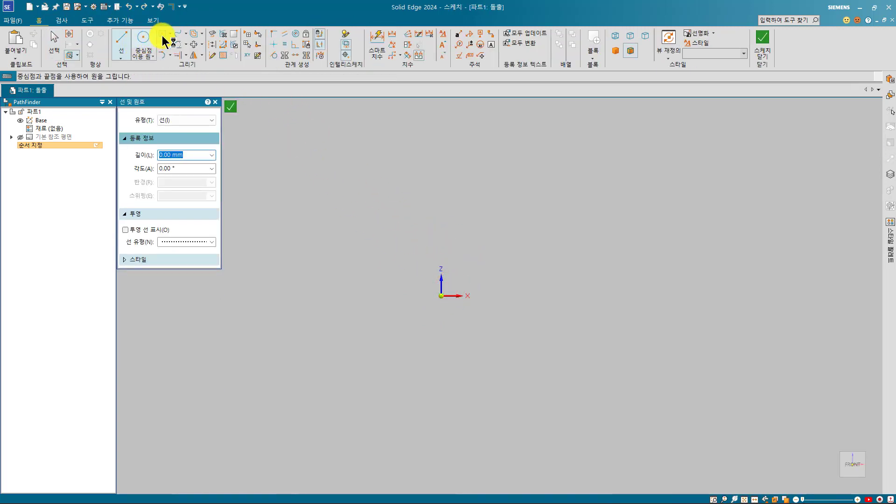
click(162, 33)
click(441, 295)
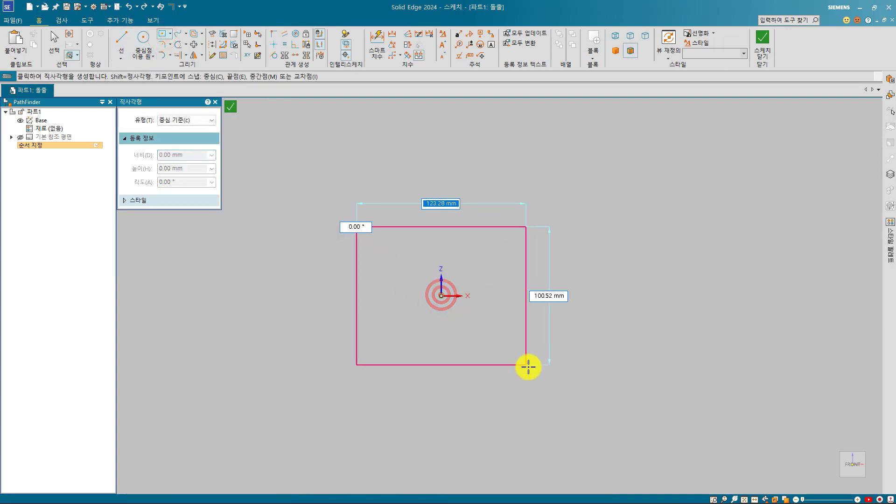
click(534, 380)
click(756, 47)
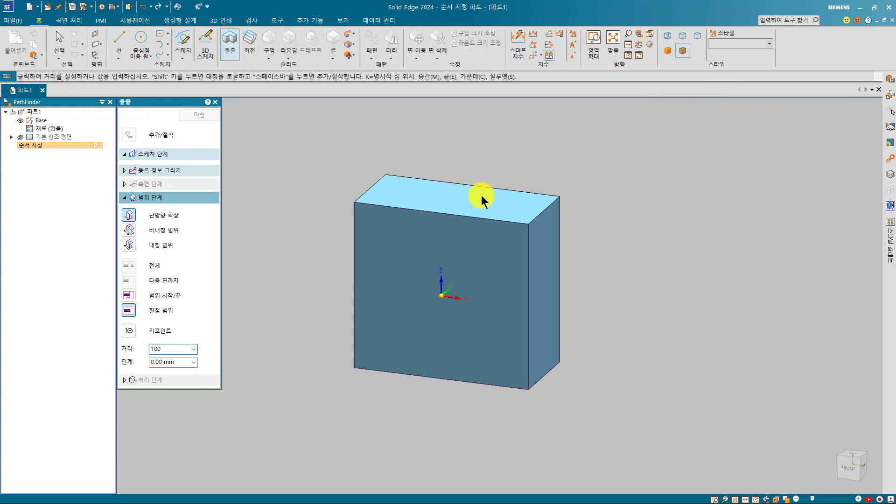
Step: Extrude the rectangle 100 mm backward from the sketch plane and leave the feature
key(Tab)
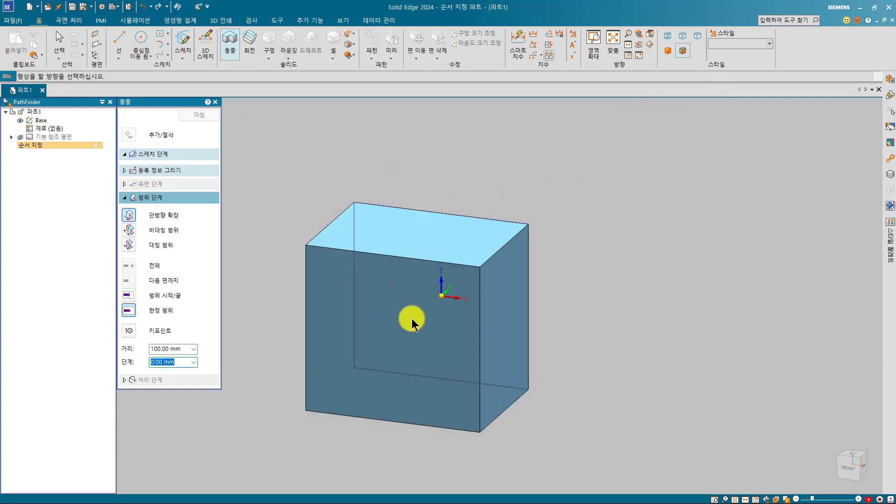
click(565, 182)
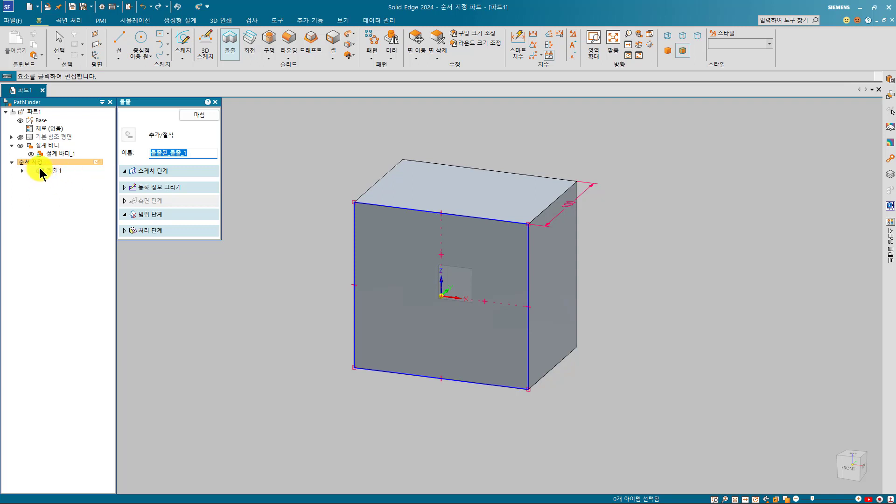
mouse_move(40, 169)
mouse_down()
mouse_move(45, 164)
mouse_move(38, 174)
mouse_up()
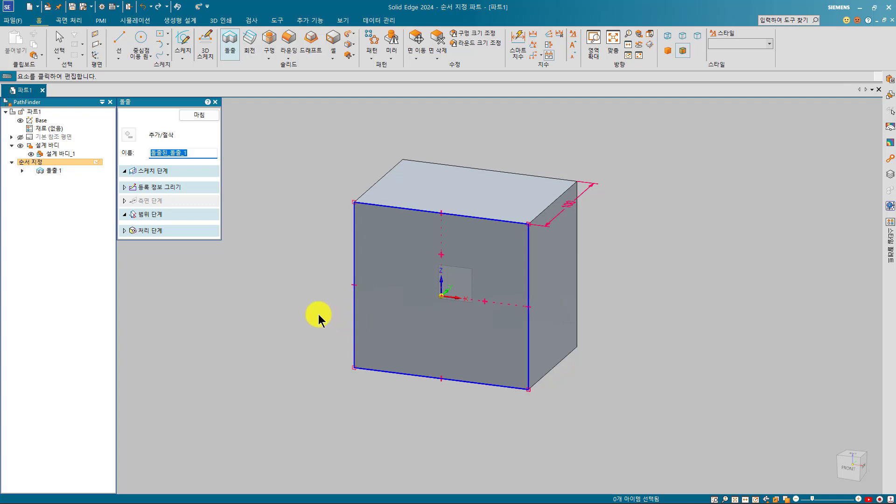
key(Escape)
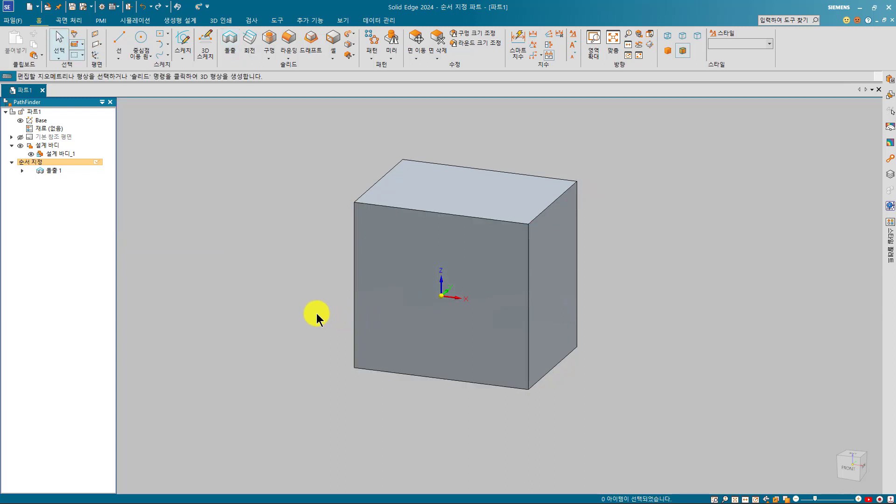
Step: Sketch an extrusion profile on the block's top face: a circle about 46 mm in diameter just touching the right edge
click(232, 34)
click(512, 213)
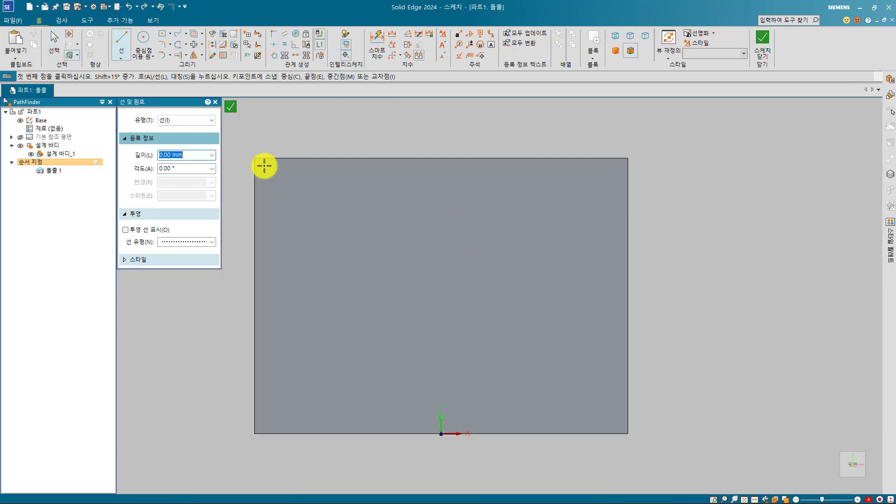
click(140, 38)
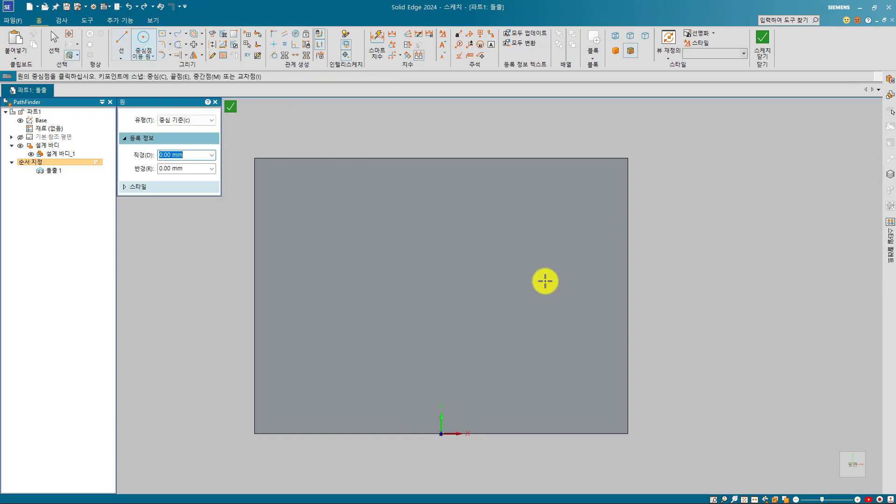
click(565, 302)
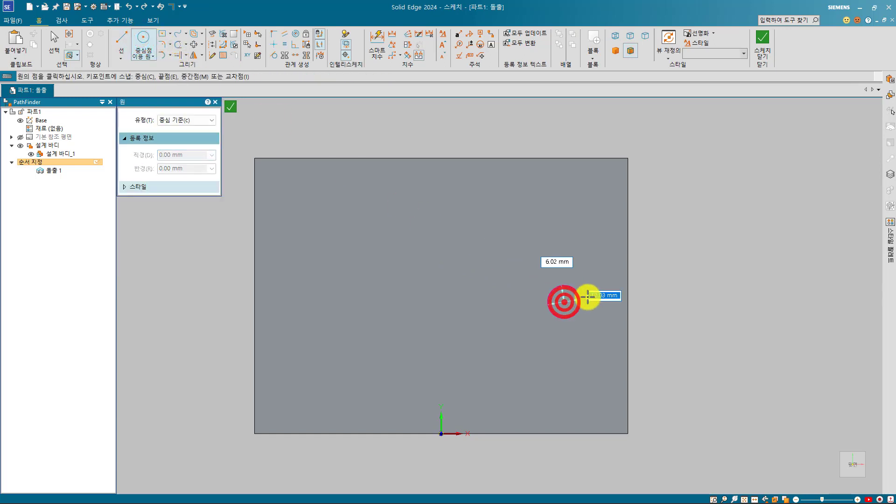
click(627, 285)
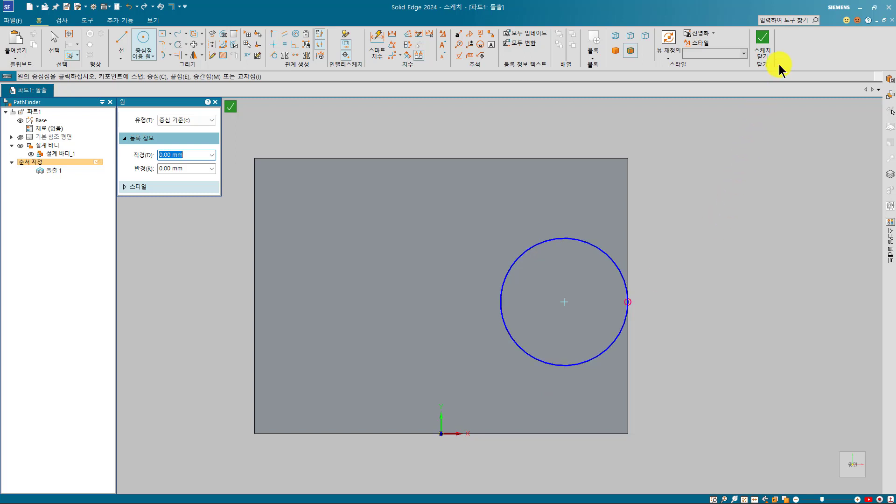
click(762, 47)
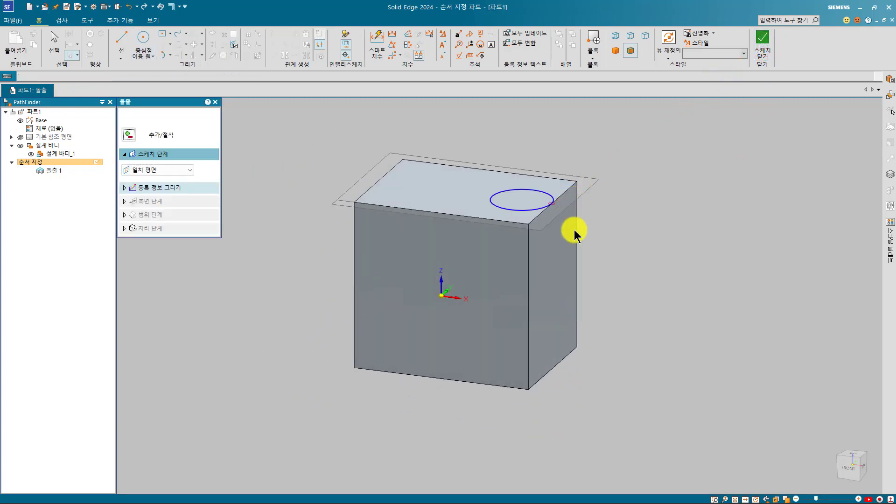
Step: Switch the circle's extrusion to Cut and try to cut about 70 mm down into the block
click(131, 136)
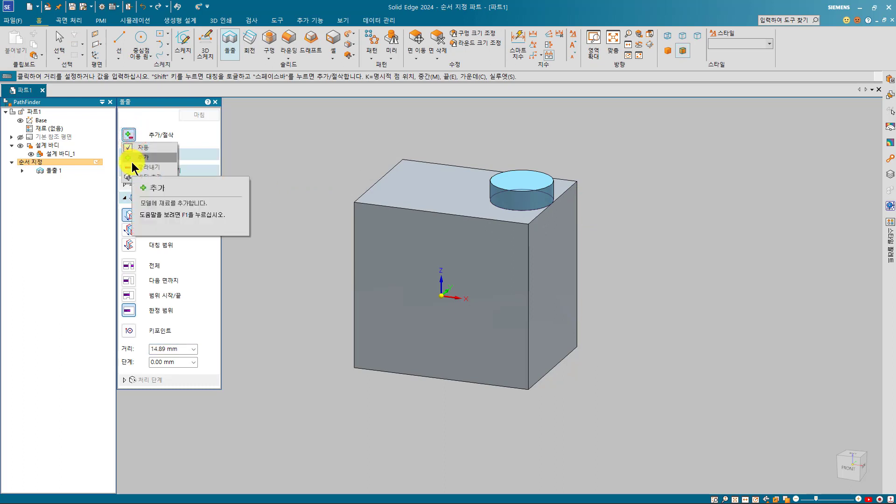
click(132, 165)
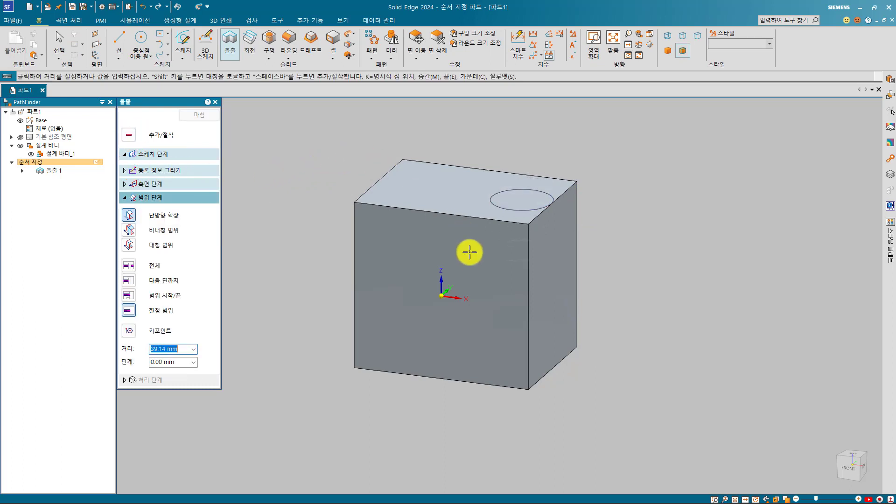
click(491, 287)
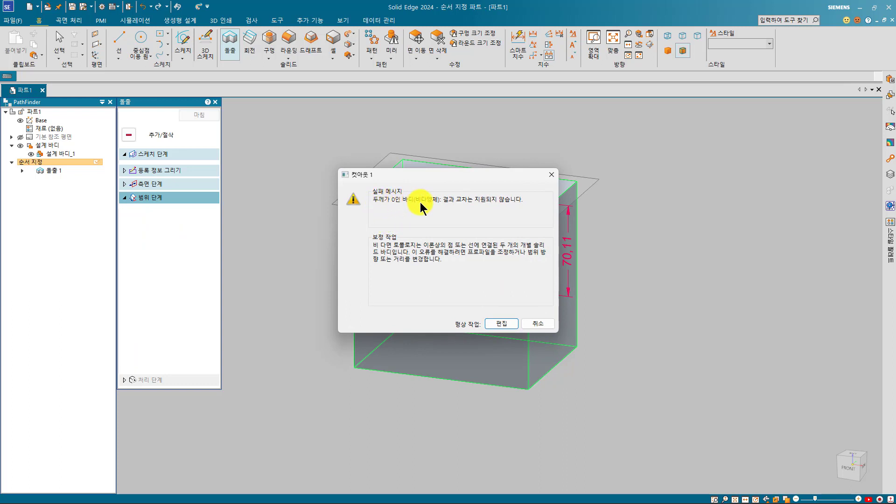
Step: Reopen the cutout's profile, delete the relationship tying the circle to the block's right edge, and move the circle about 1 mm past that edge
click(511, 323)
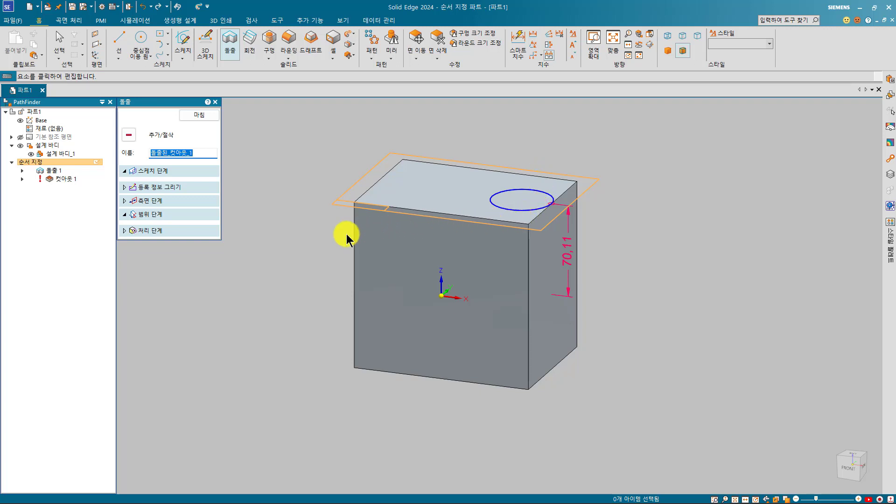
click(185, 196)
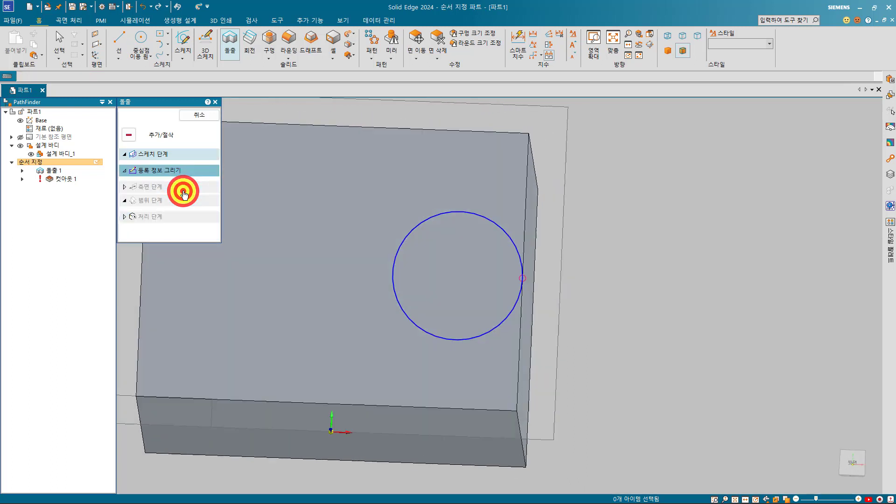
click(605, 299)
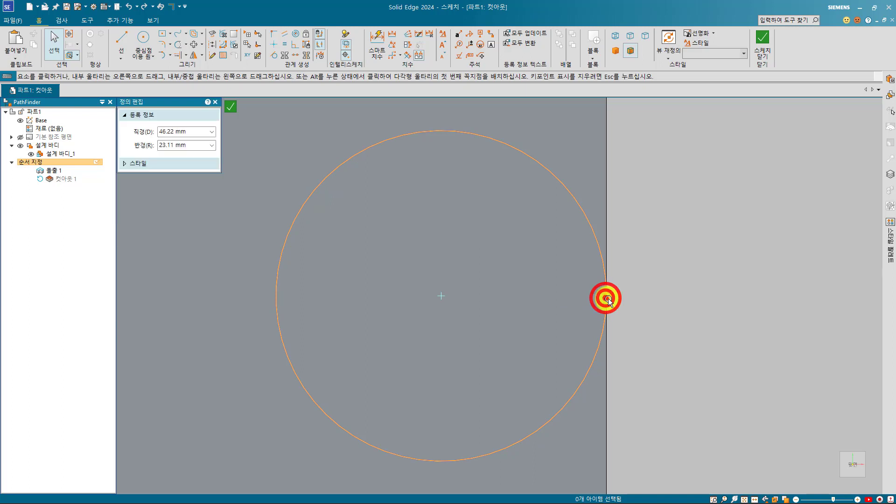
click(611, 301)
key(Delete)
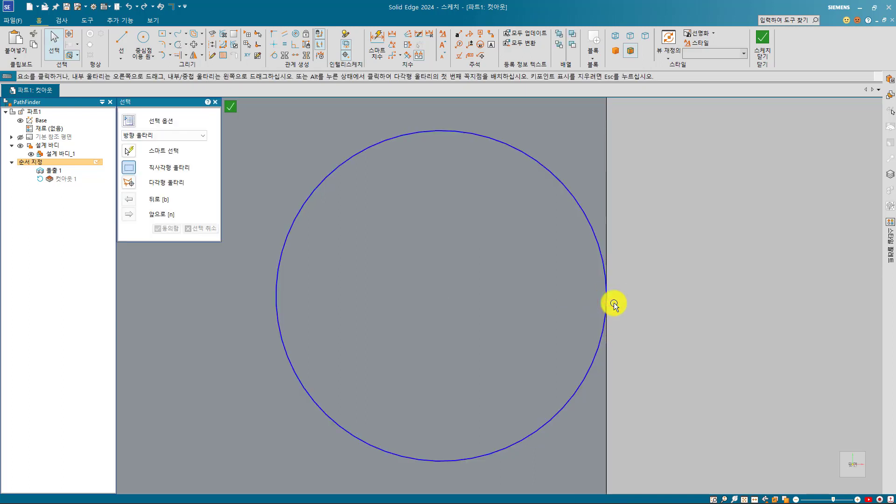
click(603, 325)
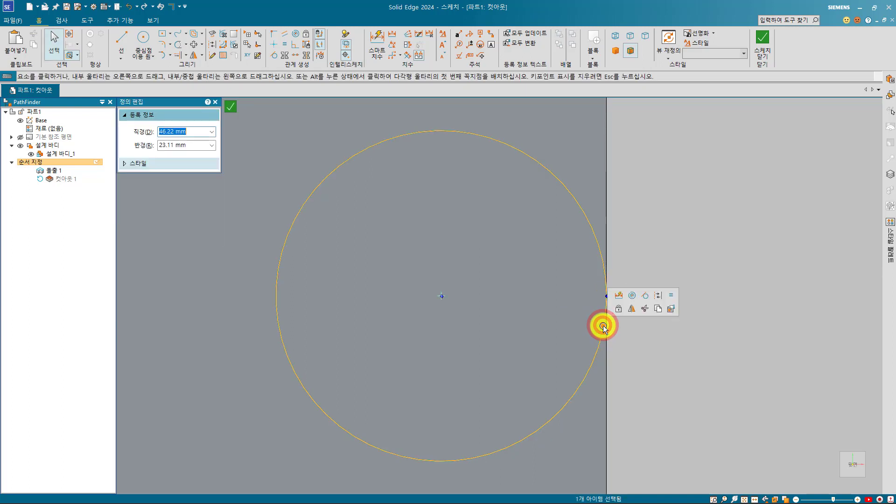
mouse_move(603, 326)
mouse_down()
mouse_move(596, 321)
mouse_move(611, 321)
mouse_up()
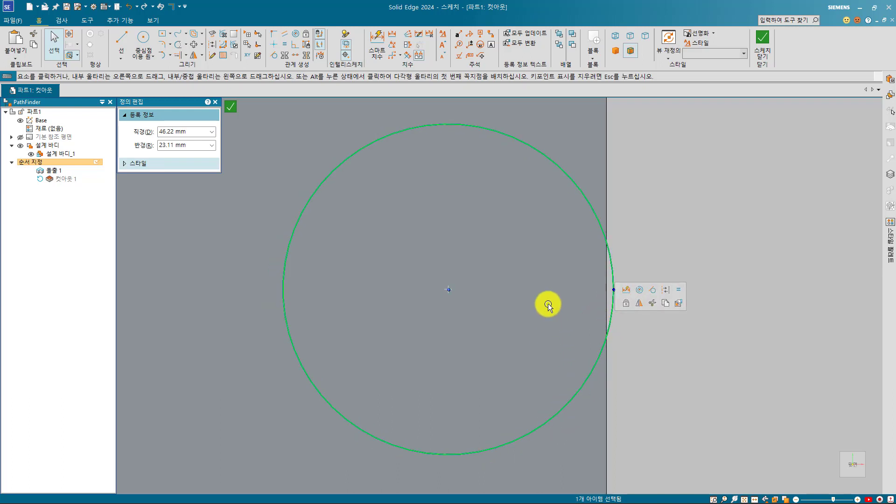
click(375, 43)
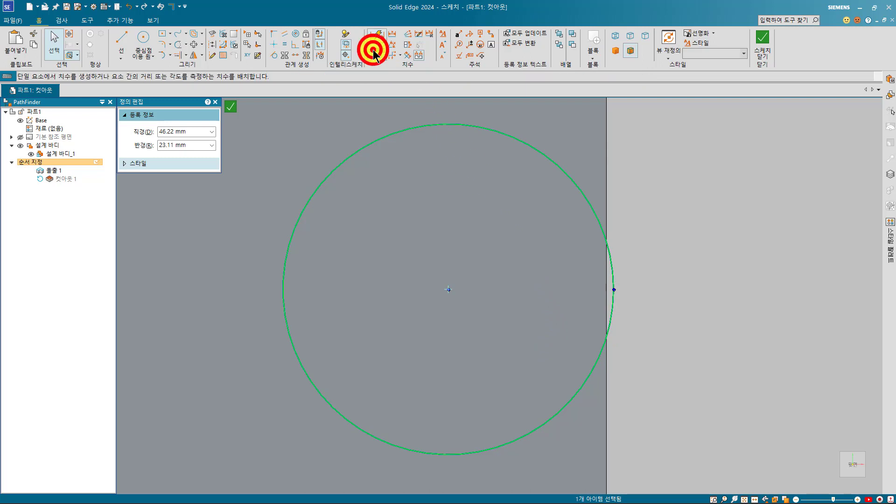
right_click(615, 288)
click(606, 290)
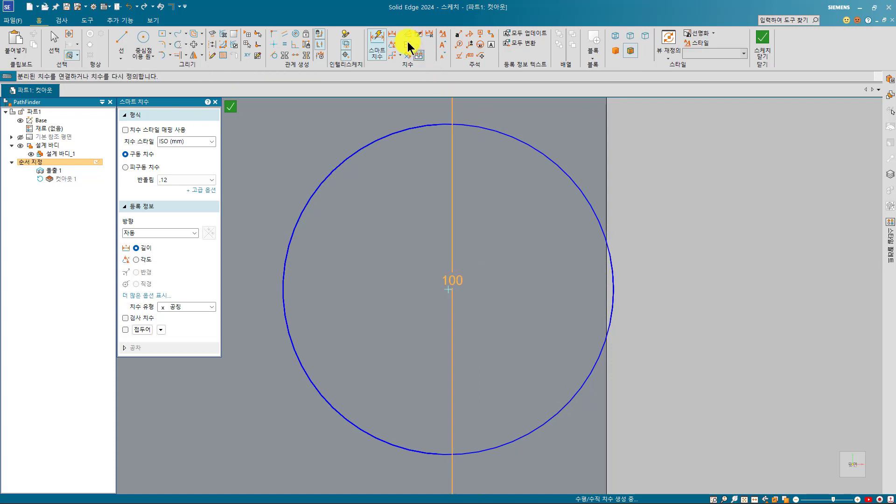
Step: Start a Distance dimension from the block's right edge and enable silhouette points in the IntelliSketch relationships
click(392, 34)
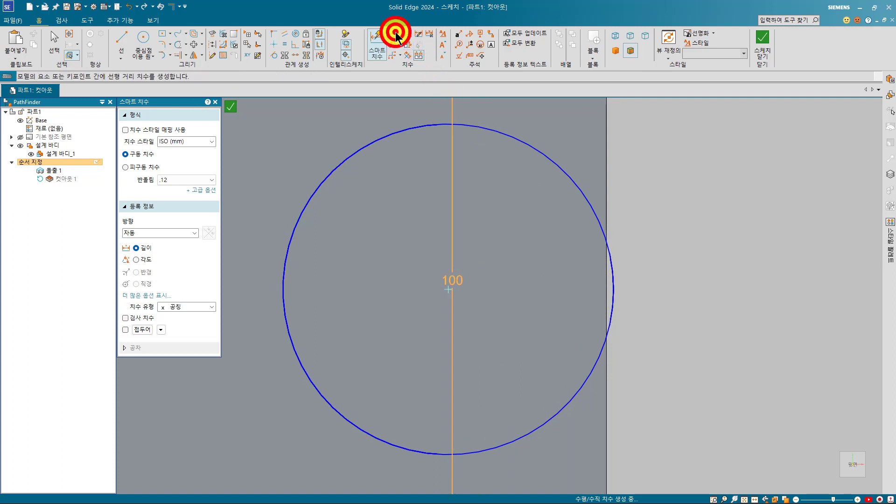
click(607, 283)
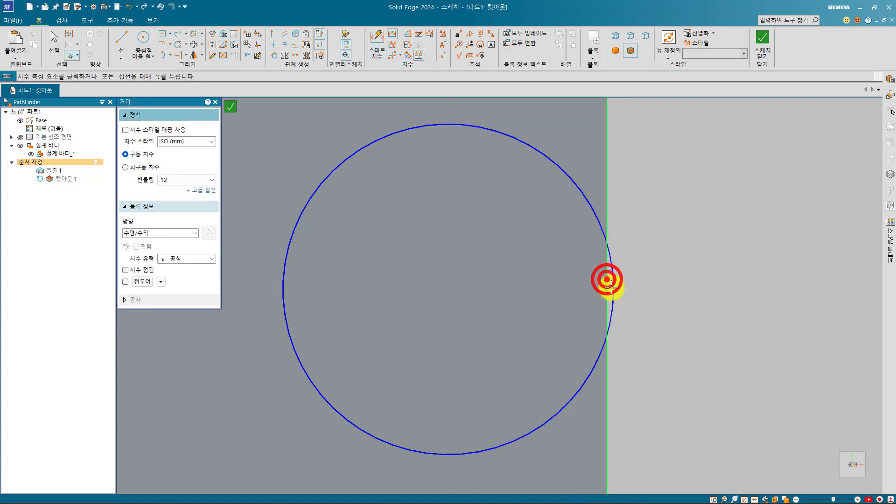
click(345, 34)
click(386, 242)
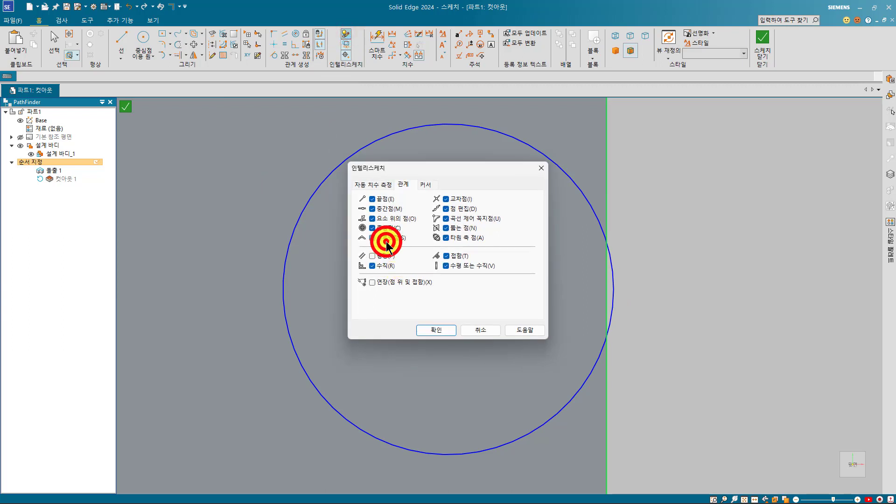
click(450, 331)
Step: Dimension the circle's outermost point to 0.1 mm beyond the block's right edge and close the sketch
click(614, 290)
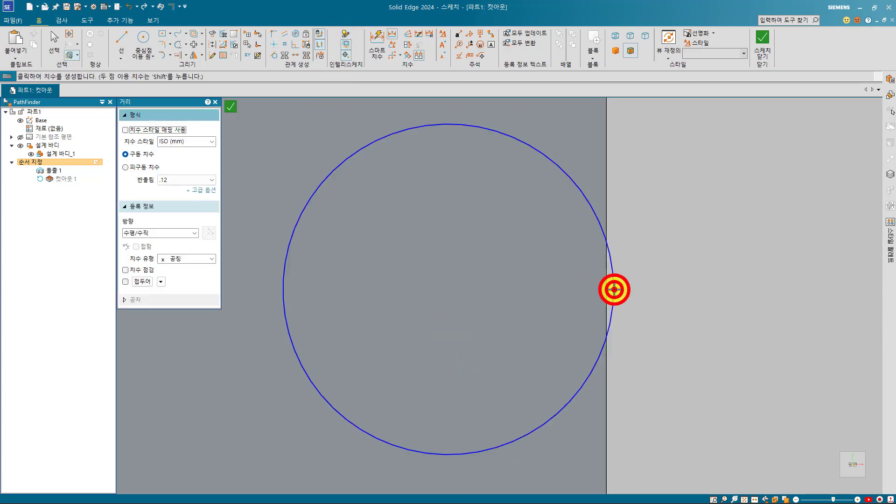
click(610, 202)
text(0.1)
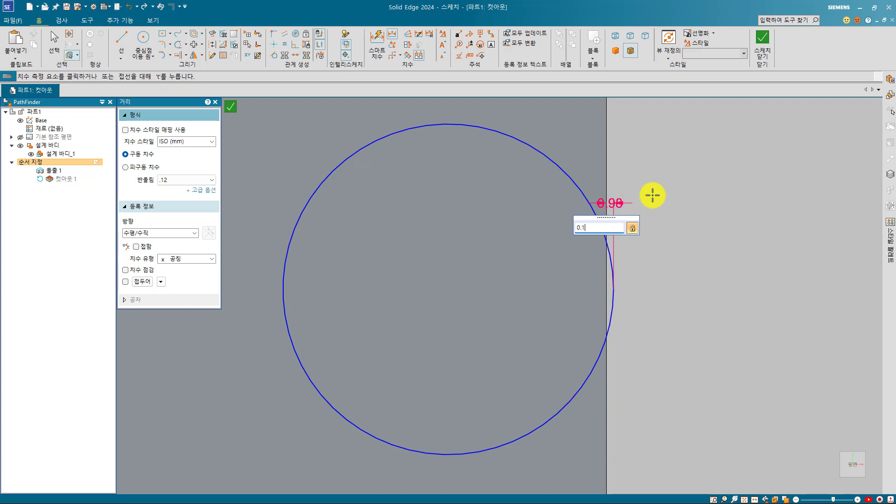
key(Return)
click(688, 193)
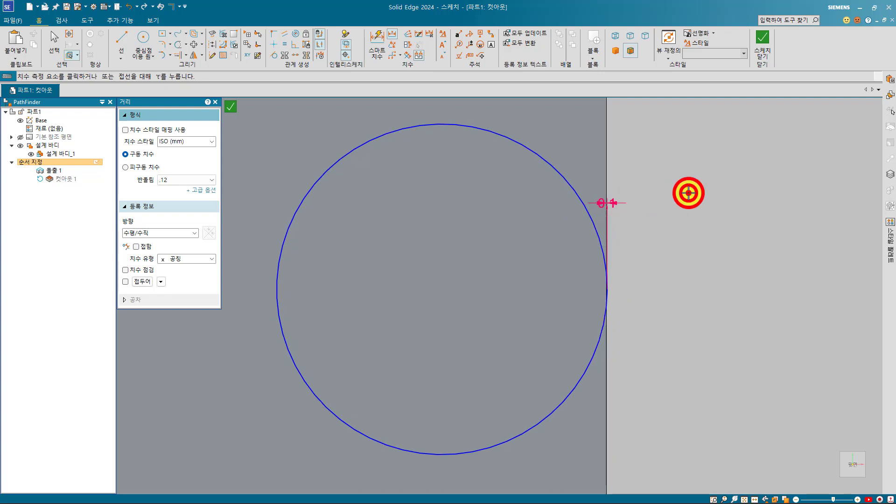
click(769, 66)
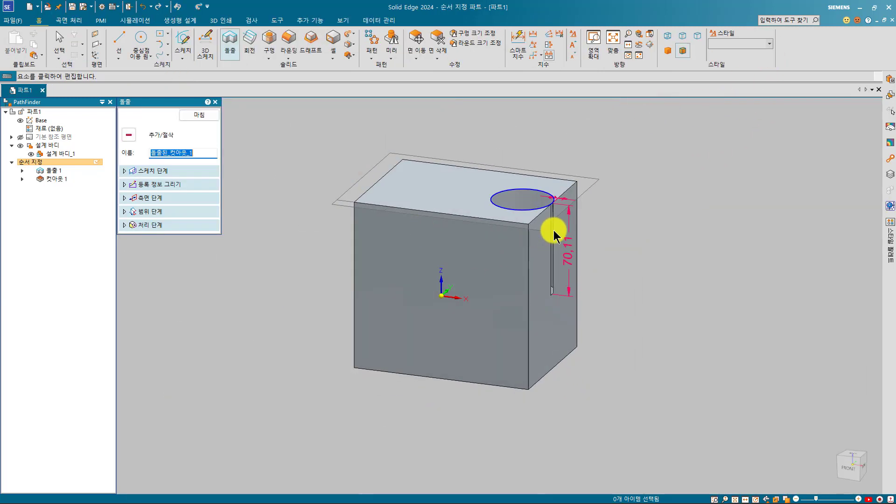
Step: Change the circle-to-edge dimension to -0.1 mm, finish the cutout, and inspect the thin wall beside the hole
click(562, 201)
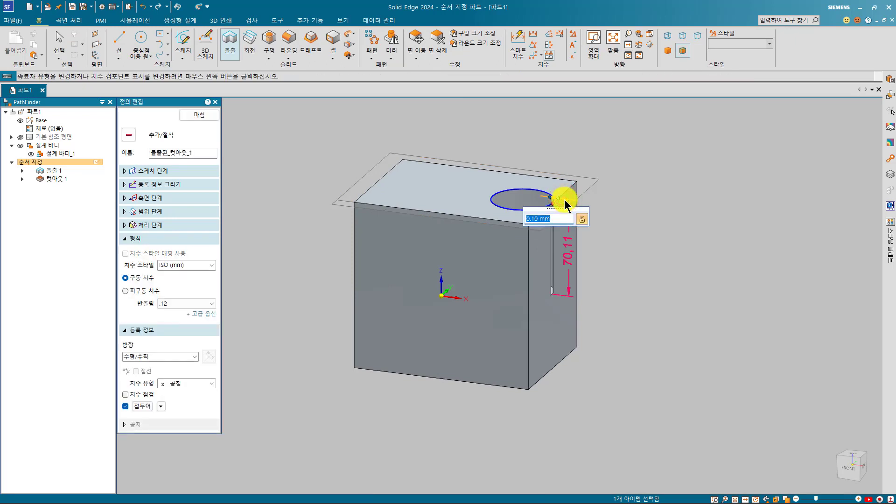
text(-0.1)
key(Return)
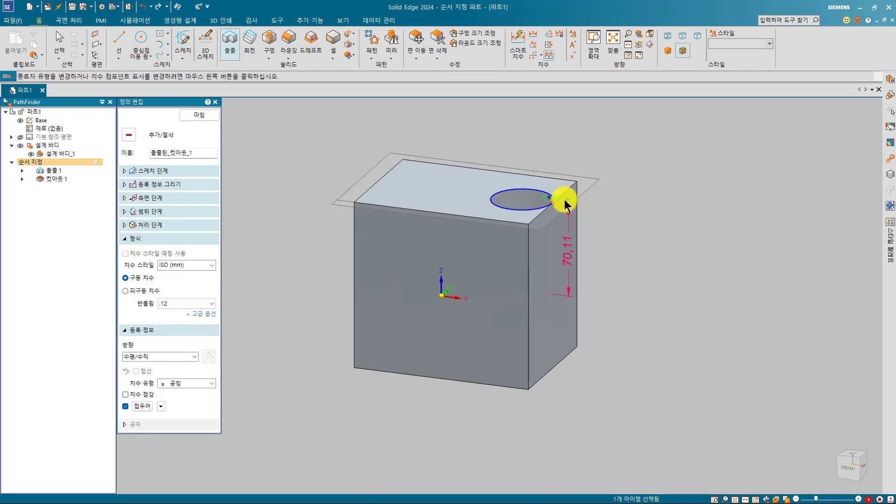
click(609, 214)
scroll(579, 217, up, 2)
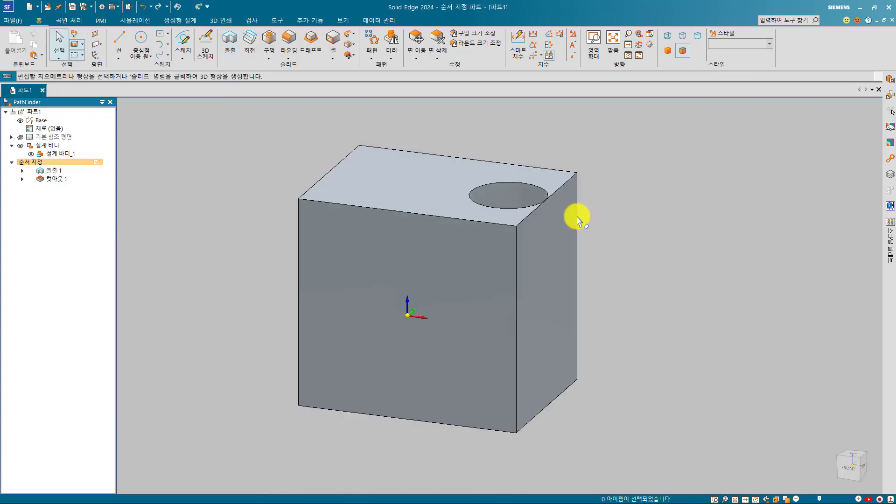
scroll(579, 219, up, 2)
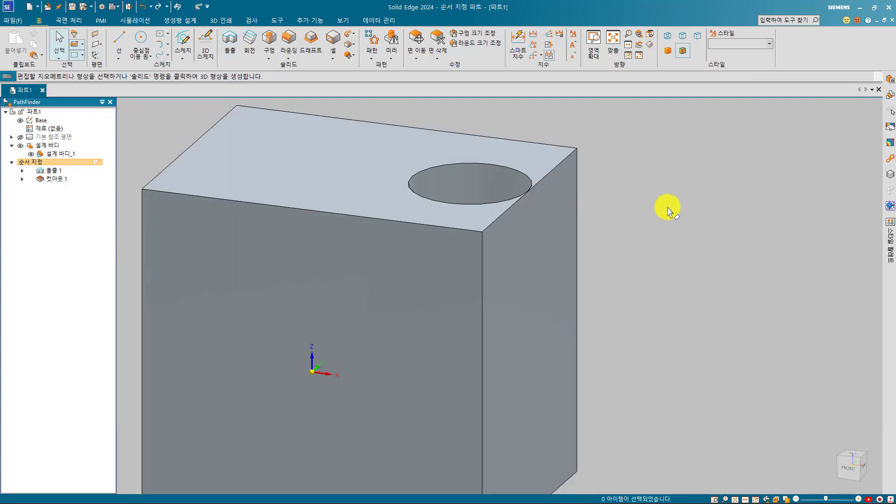
key(ctrl+f)
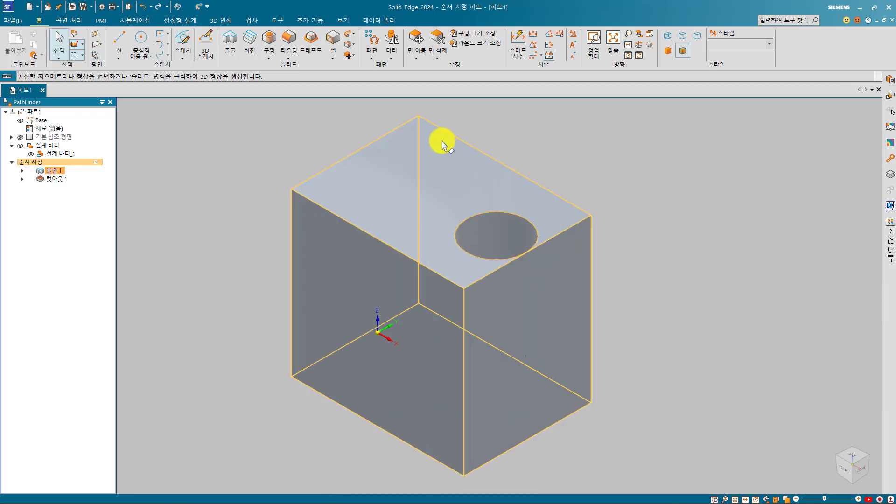
Step: Start an extrusion on the block's top face and sketch a circle outside the block touching its long edge, then close the sketch
click(227, 52)
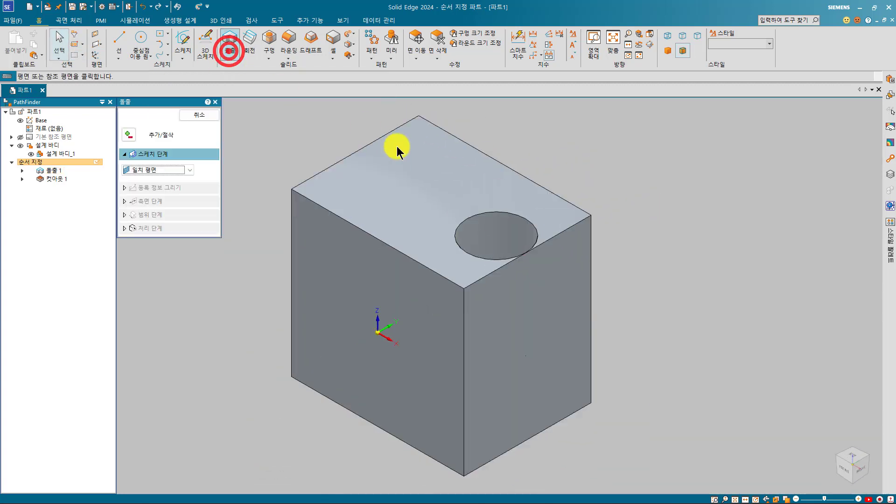
click(417, 176)
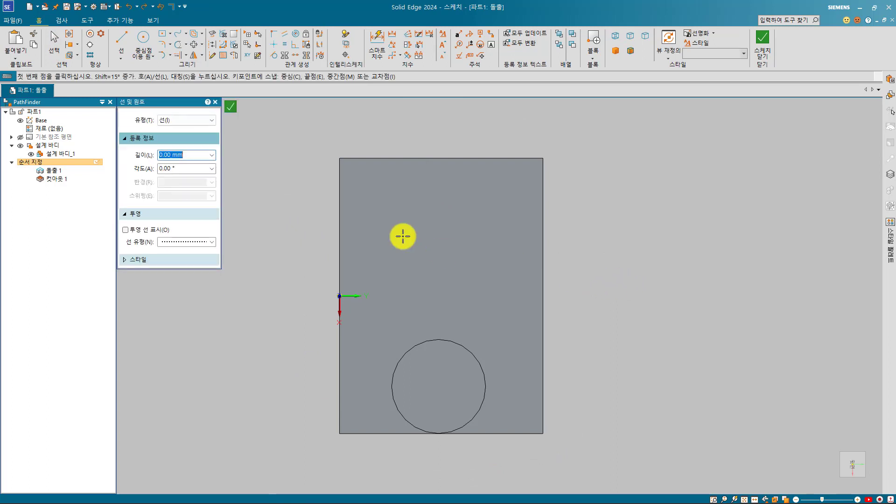
click(143, 37)
click(622, 273)
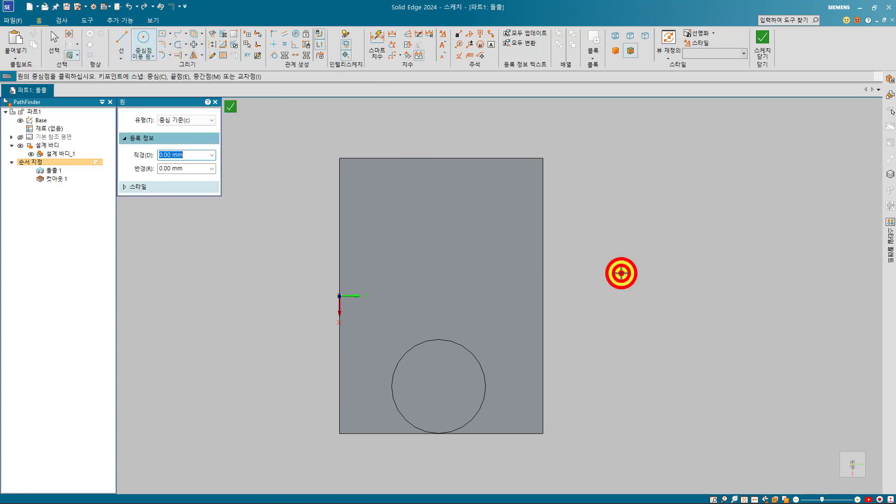
click(543, 265)
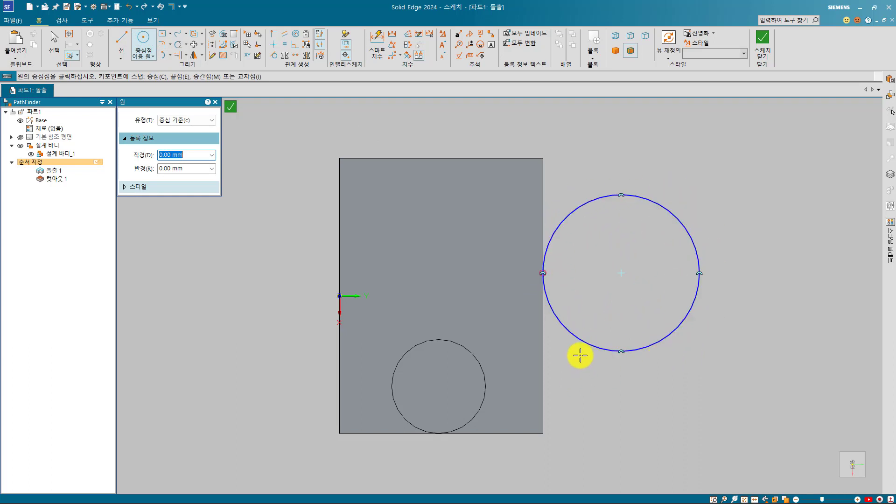
click(763, 52)
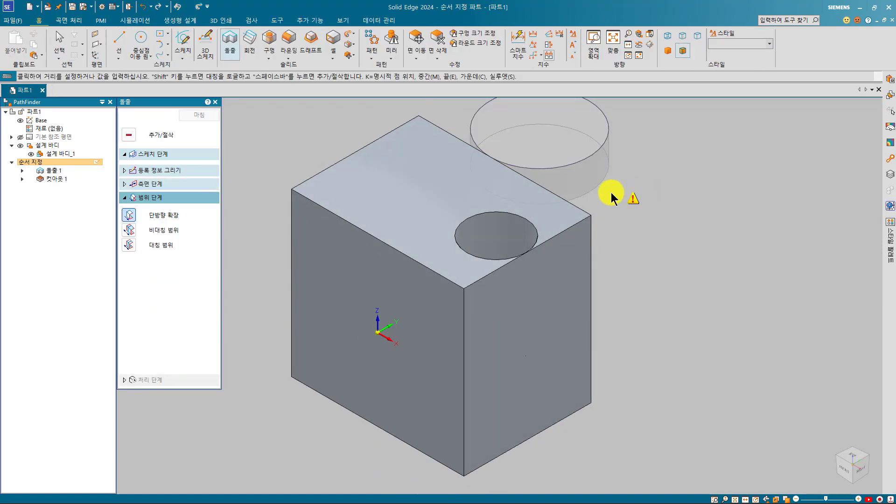
Step: Try to extrude the circle about 80 mm downward as added material, and return to editing the feature
key(space)
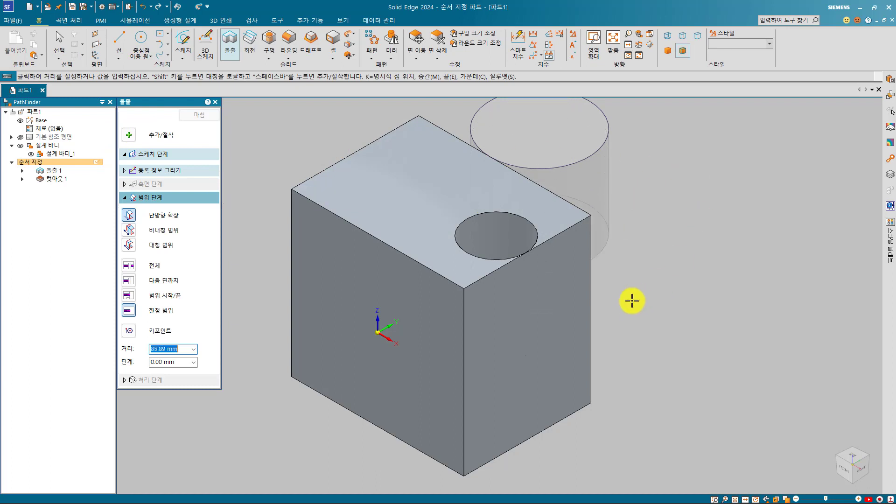
click(633, 291)
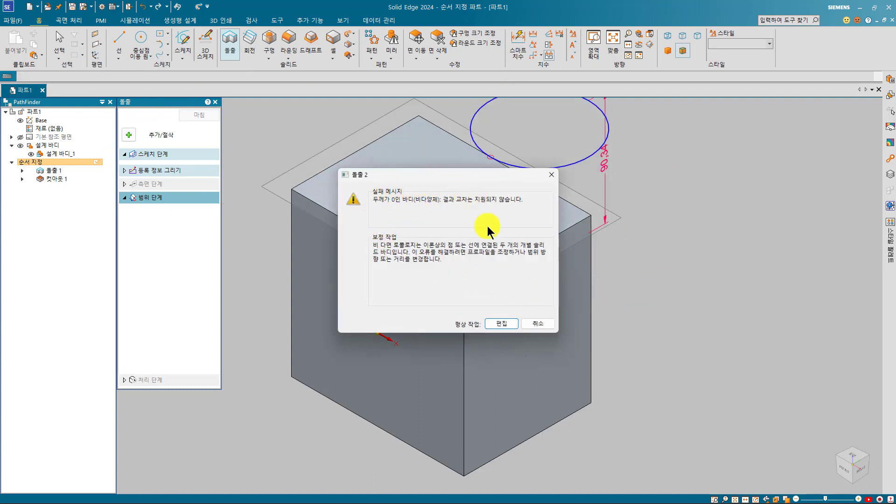
click(501, 321)
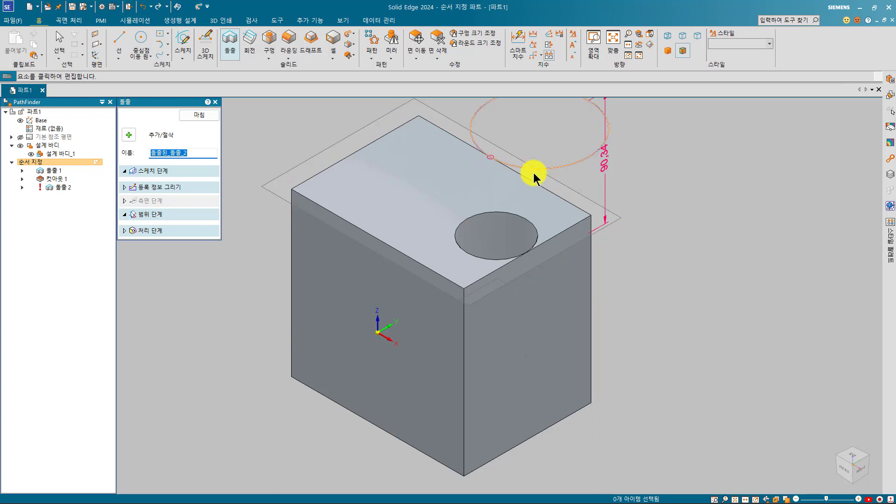
Step: Discard the circular extrusion beside the block and leave the Extrude command
click(516, 144)
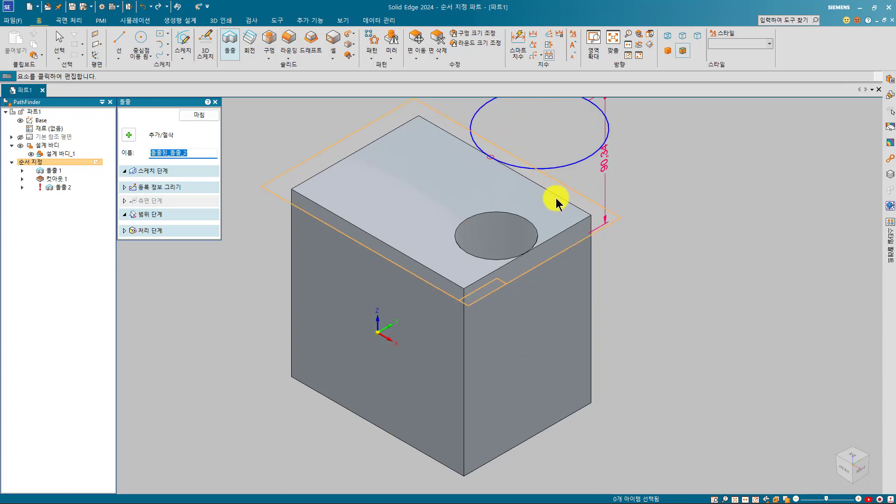
click(667, 231)
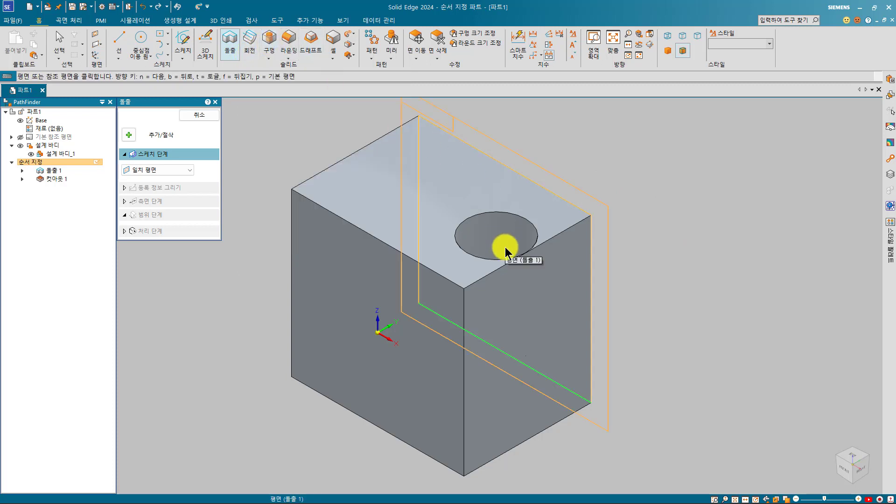
key(Escape)
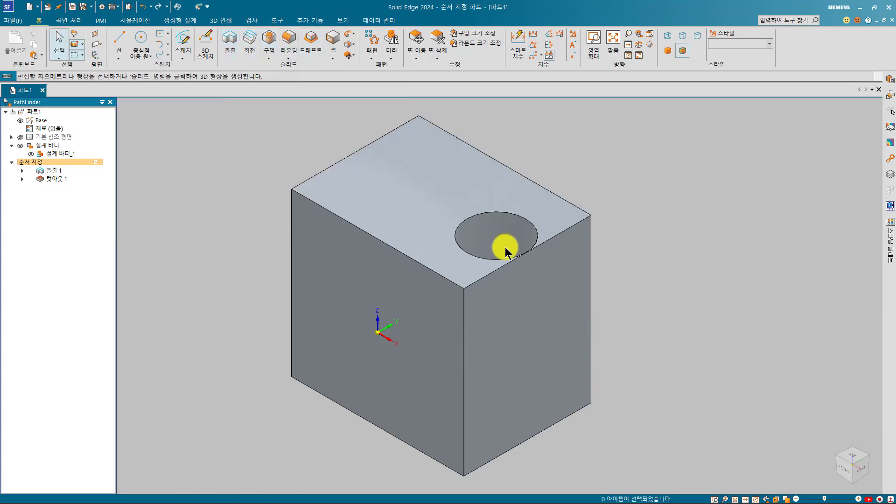